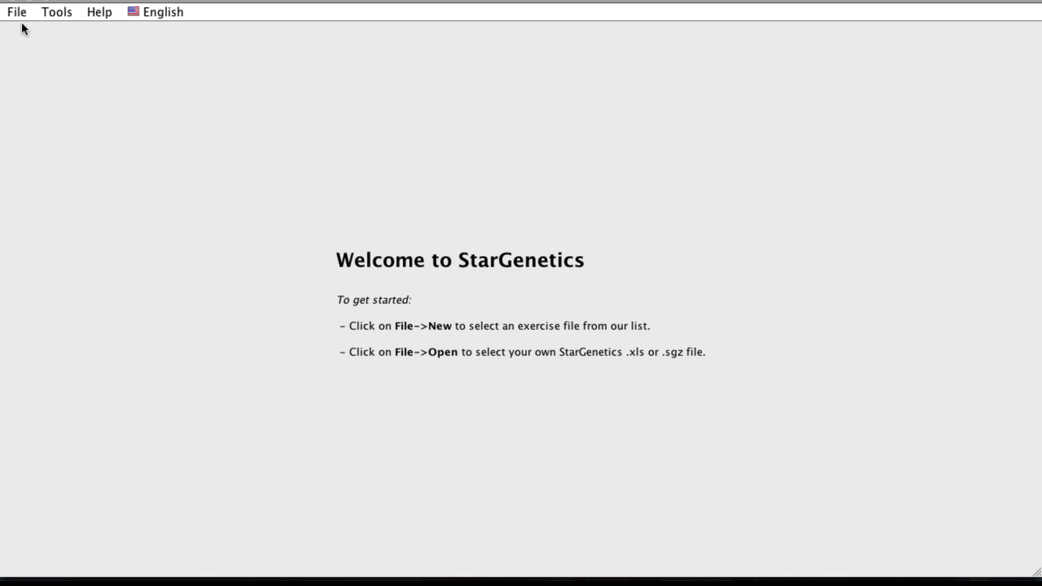
# Open the exercise file fruit fly video exercise.sgz.
pyautogui.click(19, 15)
pyautogui.click(32, 44)
pyautogui.scroll(-10, 434, 266)
pyautogui.scroll(6, 434, 266)
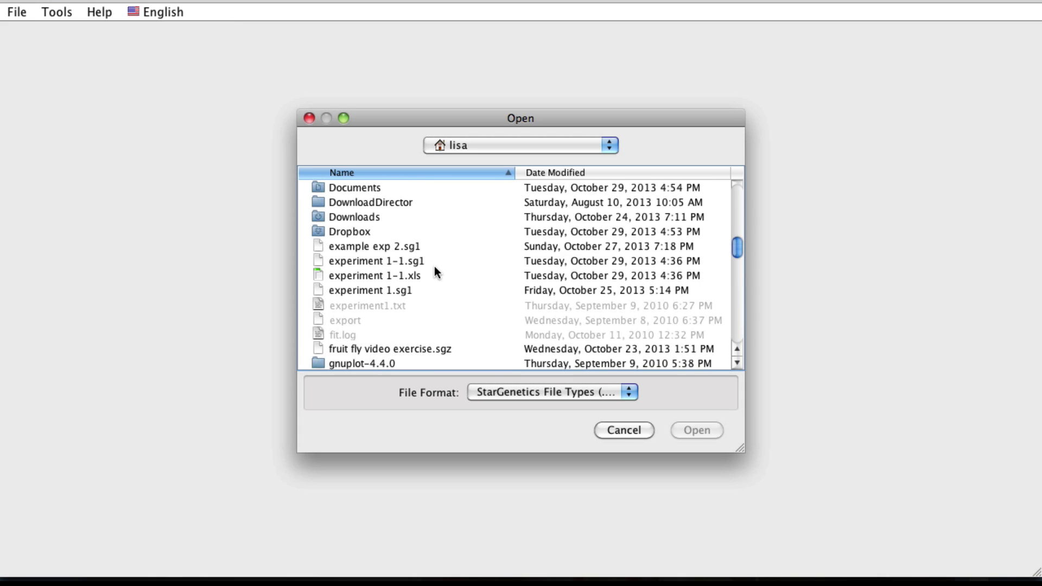
pyautogui.scroll(-5, 434, 266)
pyautogui.click(434, 291)
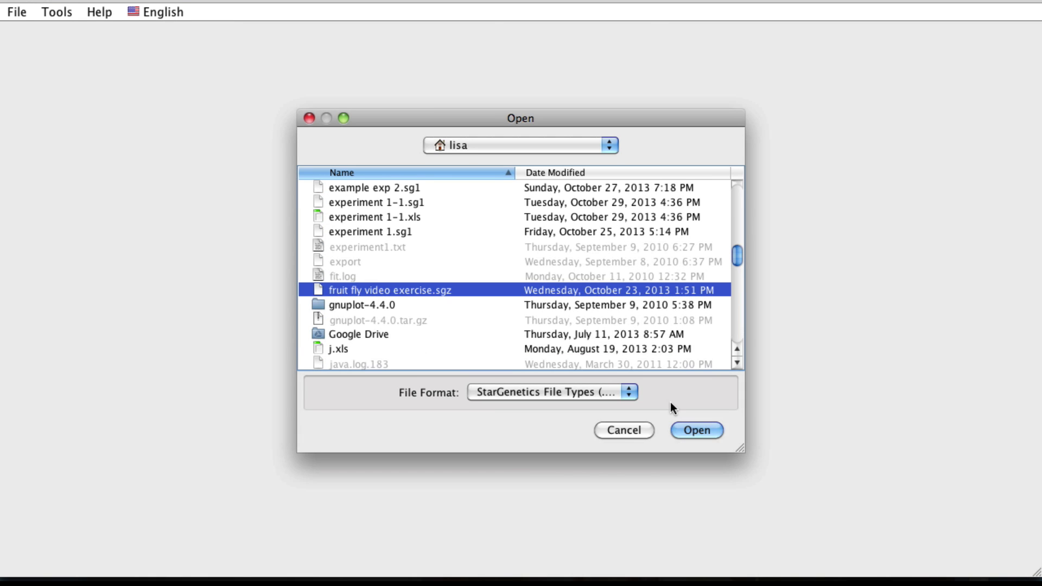
pyautogui.click(690, 430)
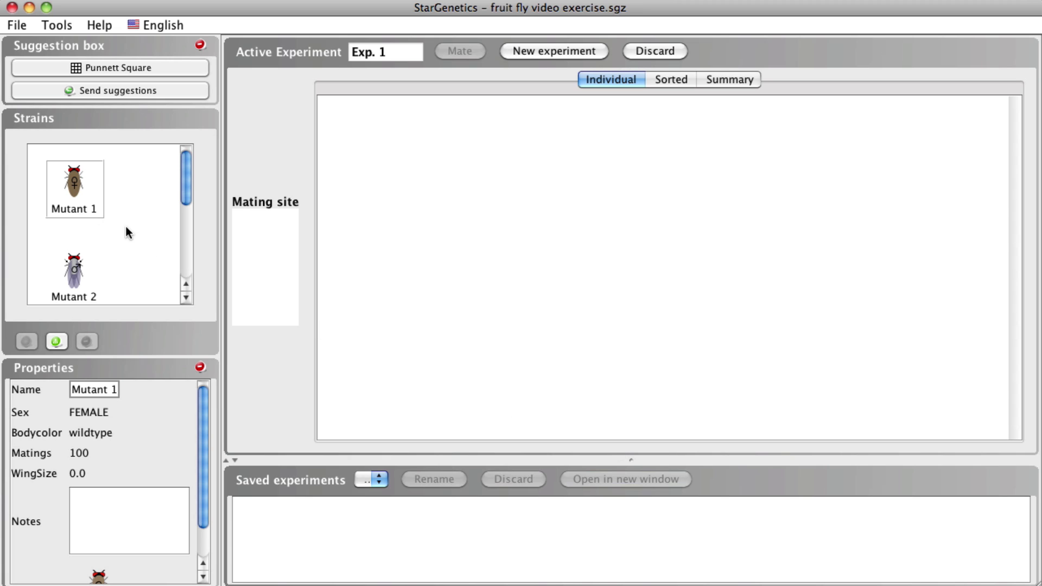
# Select the Mutant 1 strain in the strains list.
pyautogui.moveTo(186, 187); pyautogui.dragTo(187, 190)
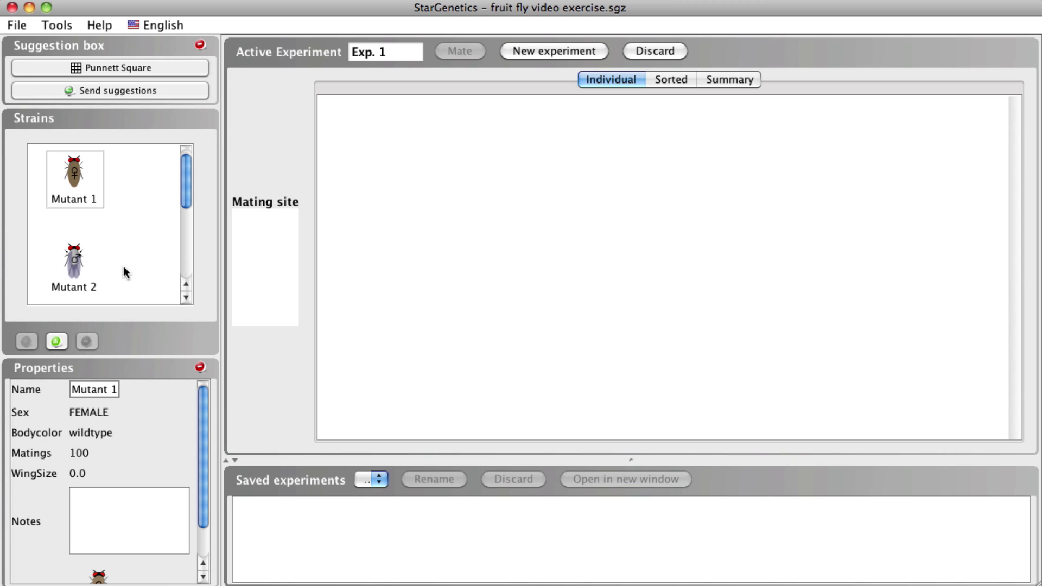
pyautogui.moveTo(186, 190)
pyautogui.mouseDown()
pyautogui.moveTo(185, 258)
pyautogui.moveTo(190, 185)
pyautogui.mouseUp()
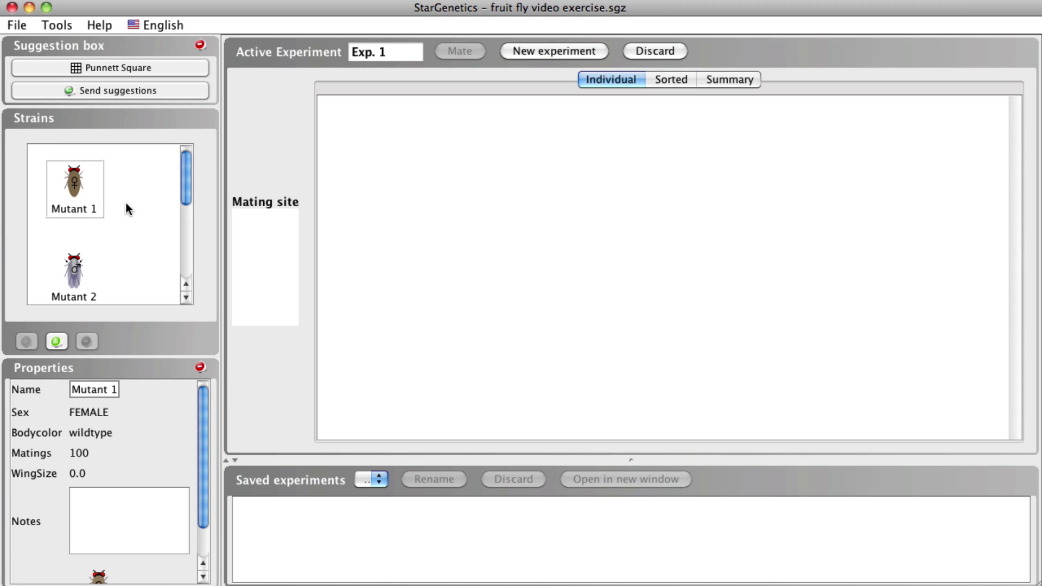
pyautogui.click(97, 192)
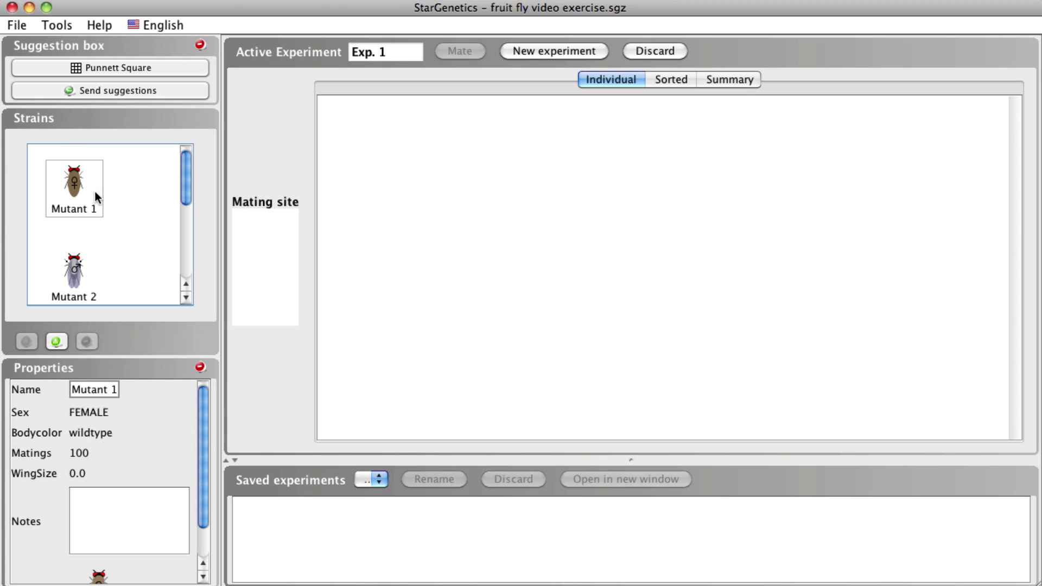
# Cross Mutant 1 with the Wildtype M male on the mating site, producing 50 offspring.
pyautogui.moveTo(94, 193); pyautogui.dragTo(278, 240)
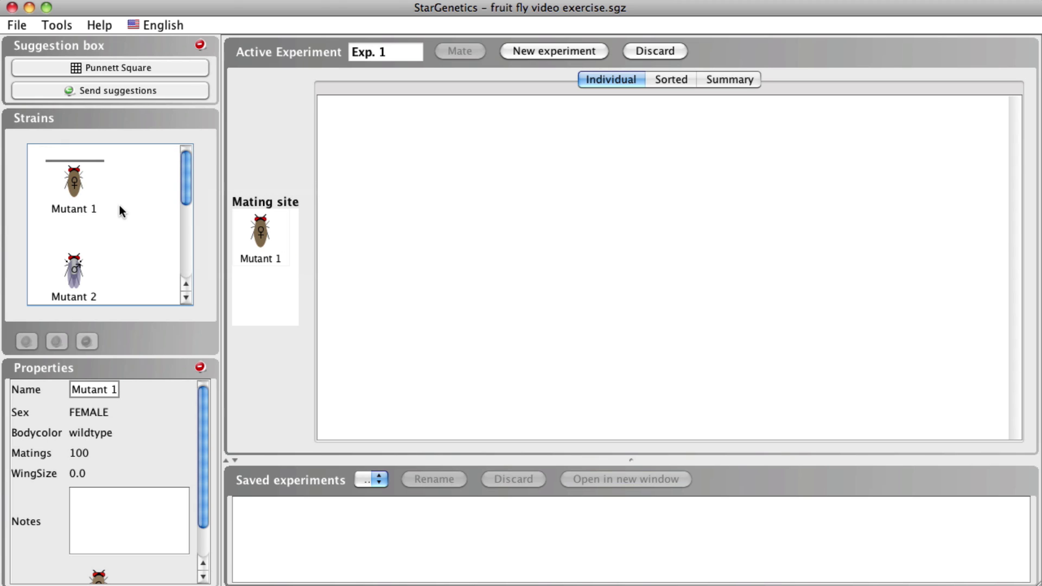
pyautogui.scroll(-3, 119, 206)
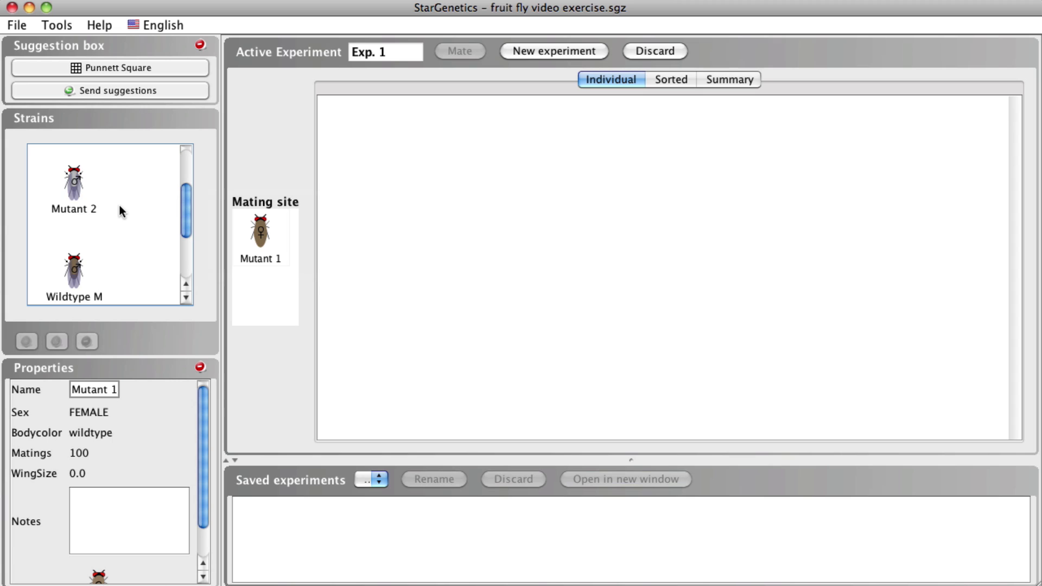
pyautogui.click(74, 270)
pyautogui.doubleClick(75, 274)
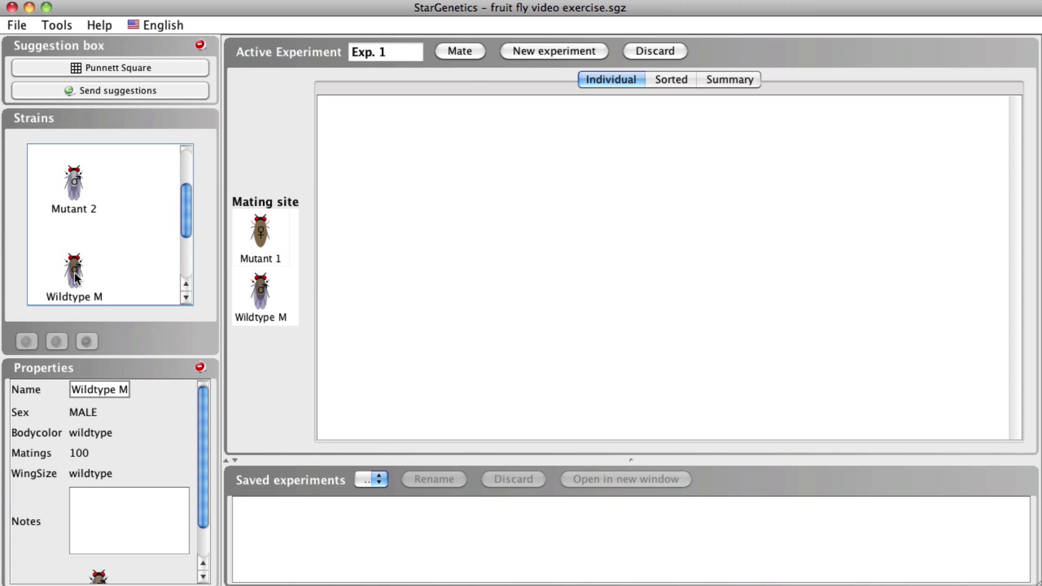
pyautogui.click(76, 277)
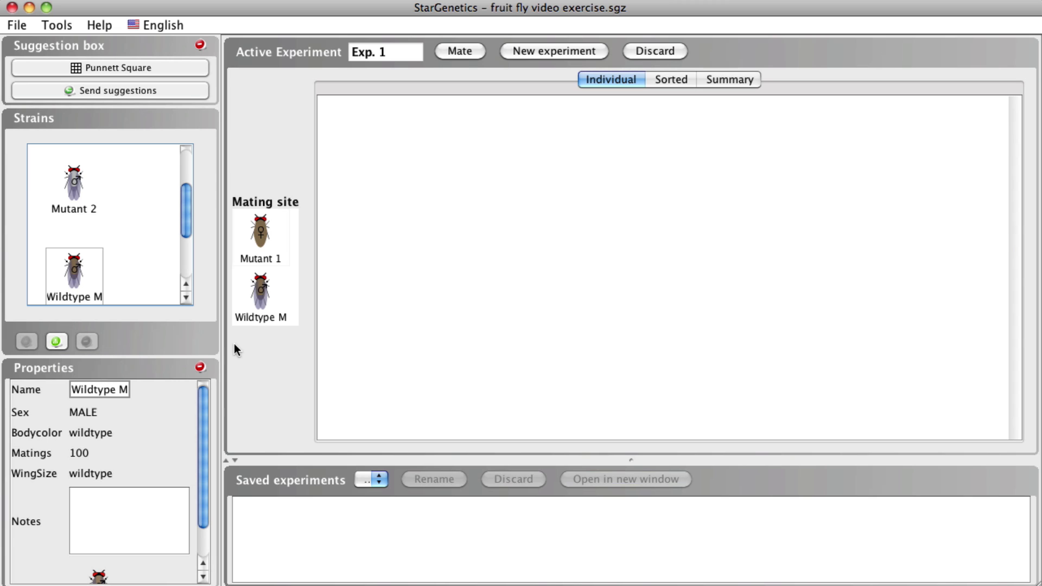
pyautogui.click(466, 52)
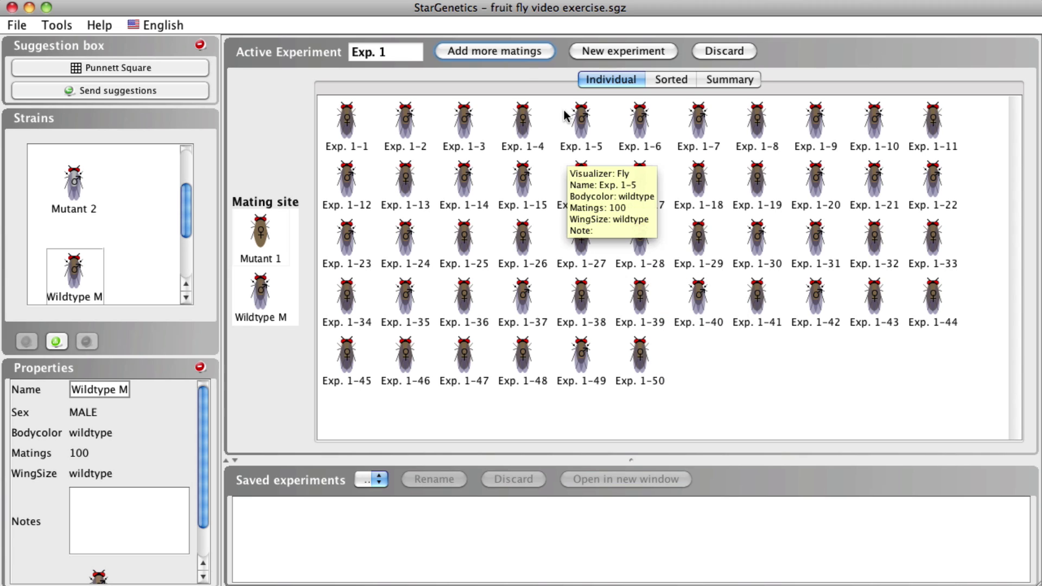
# Add 9 more matings of the same cross and scroll through the offspring grid.
pyautogui.click(514, 55)
pyautogui.click(514, 61)
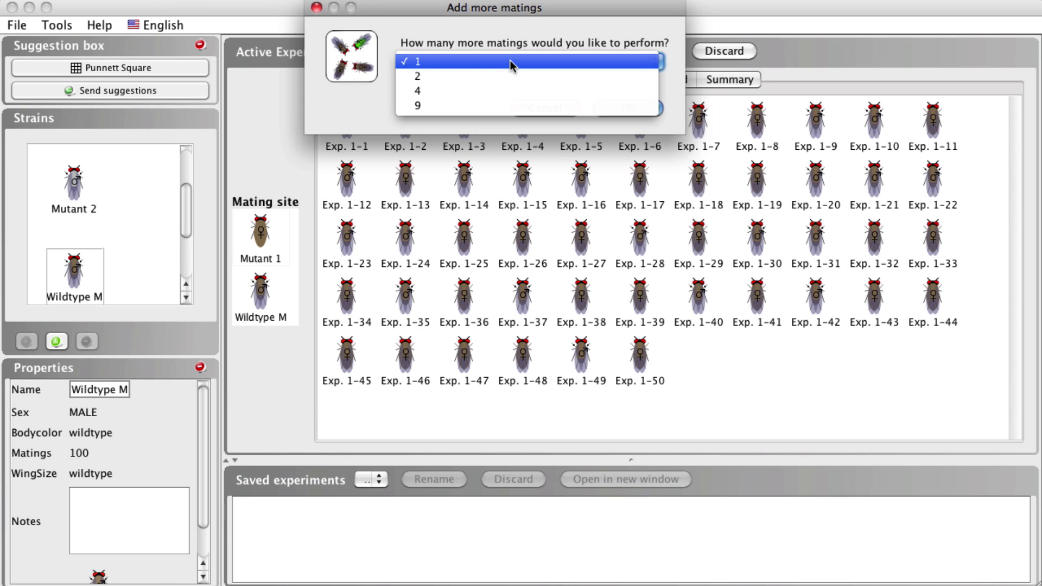
pyautogui.click(514, 105)
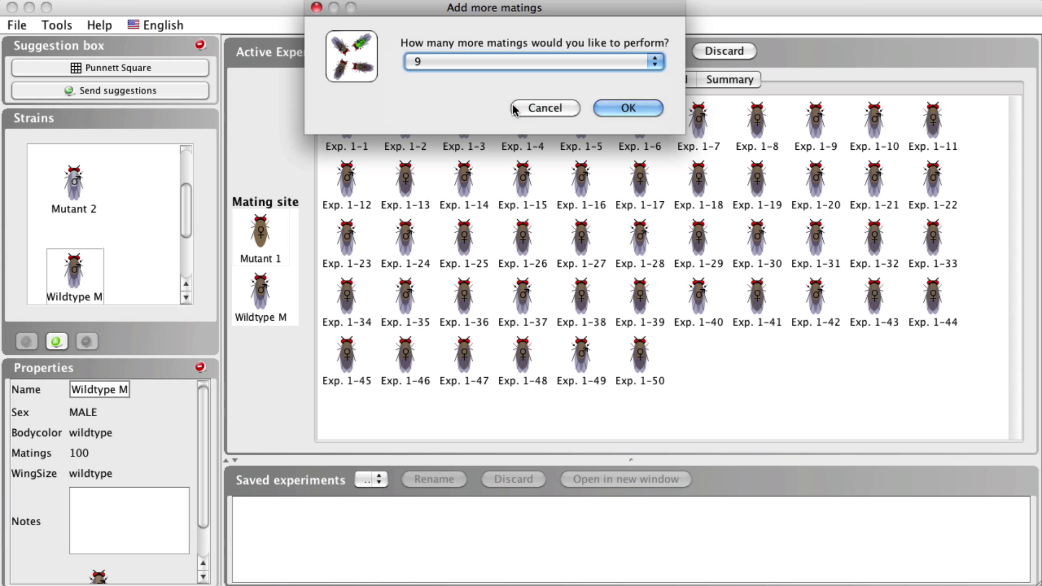
pyautogui.click(624, 109)
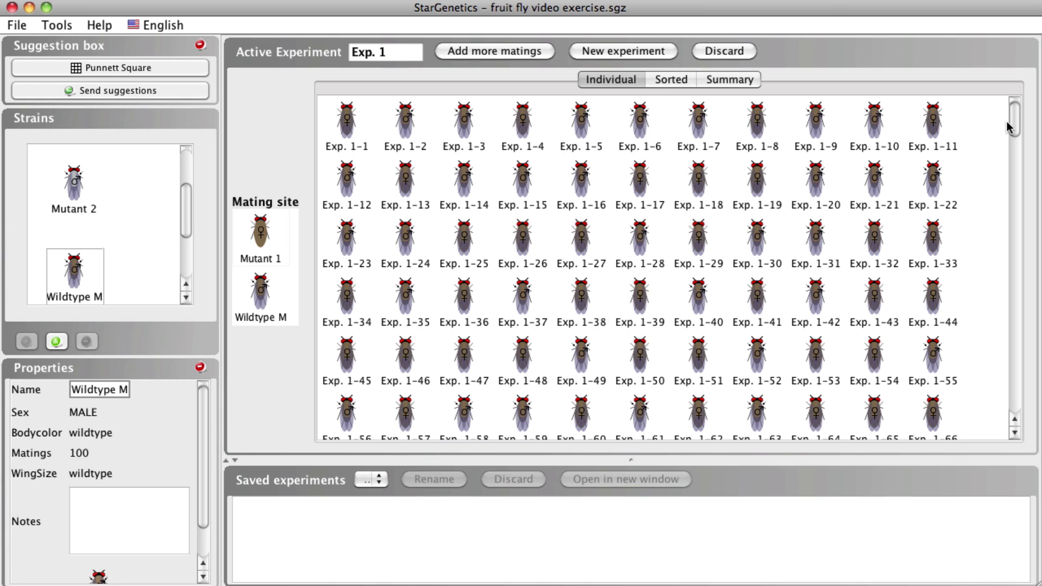
pyautogui.moveTo(1016, 128); pyautogui.dragTo(1035, 106)
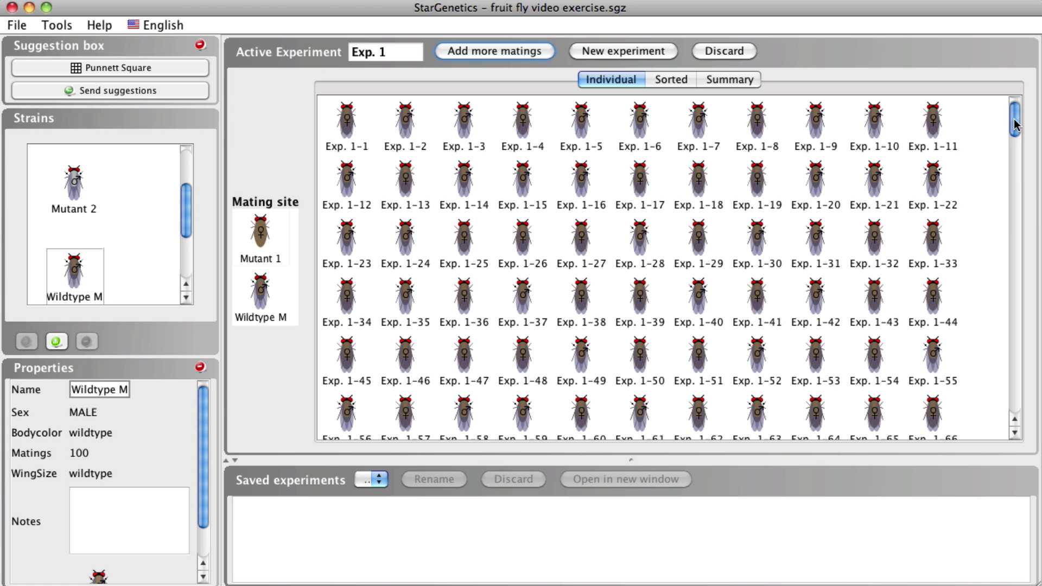
pyautogui.scroll(-1, 1015, 126)
pyautogui.moveTo(1015, 129)
pyautogui.mouseDown()
pyautogui.moveTo(1017, 144)
pyautogui.moveTo(1018, 115)
pyautogui.mouseUp()
# View the sorted offspring, then the summary: 500 offspring, 238 female and 262 male.
pyautogui.click(683, 79)
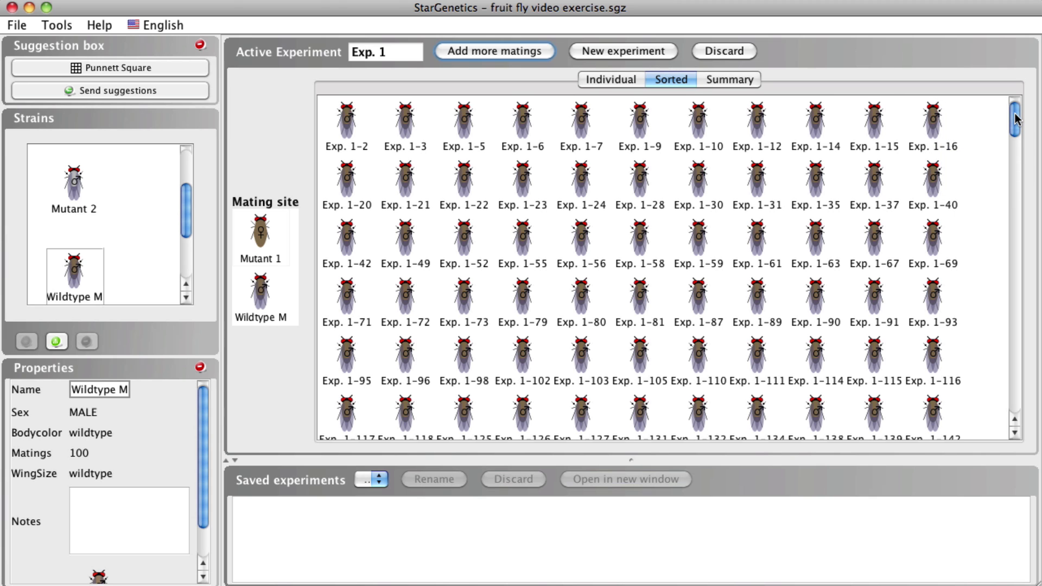
pyautogui.moveTo(1015, 119); pyautogui.dragTo(1026, 80)
pyautogui.click(748, 82)
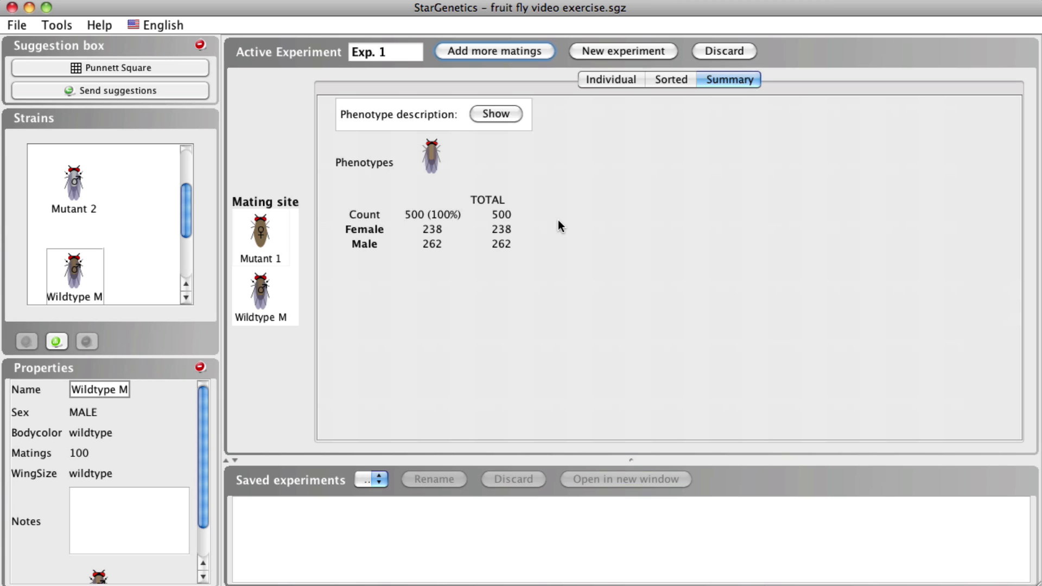
# Display the phenotype description showing wildtype body colour and wildtype wing size.
pyautogui.click(498, 115)
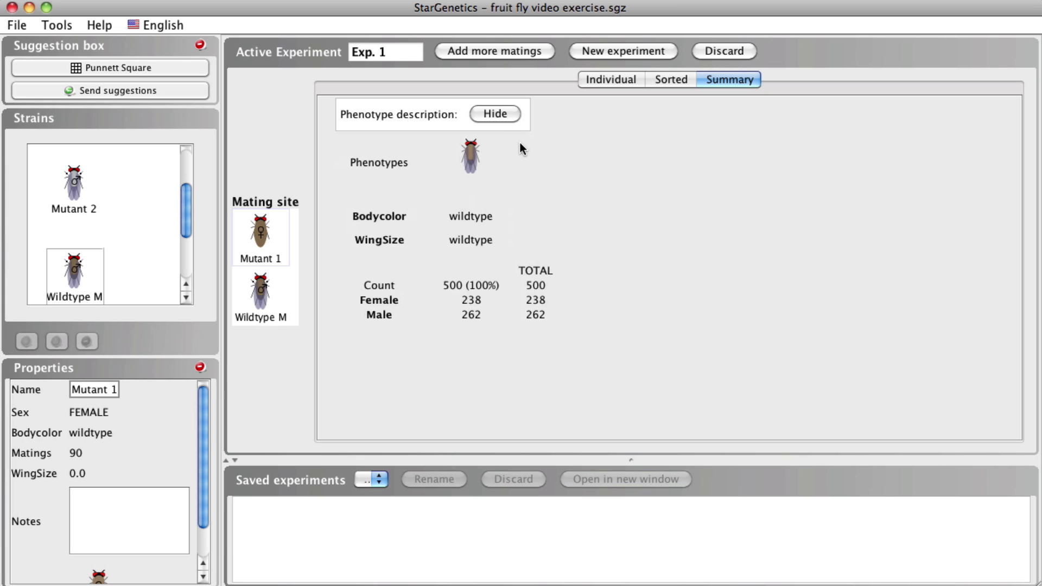
pyautogui.click(494, 112)
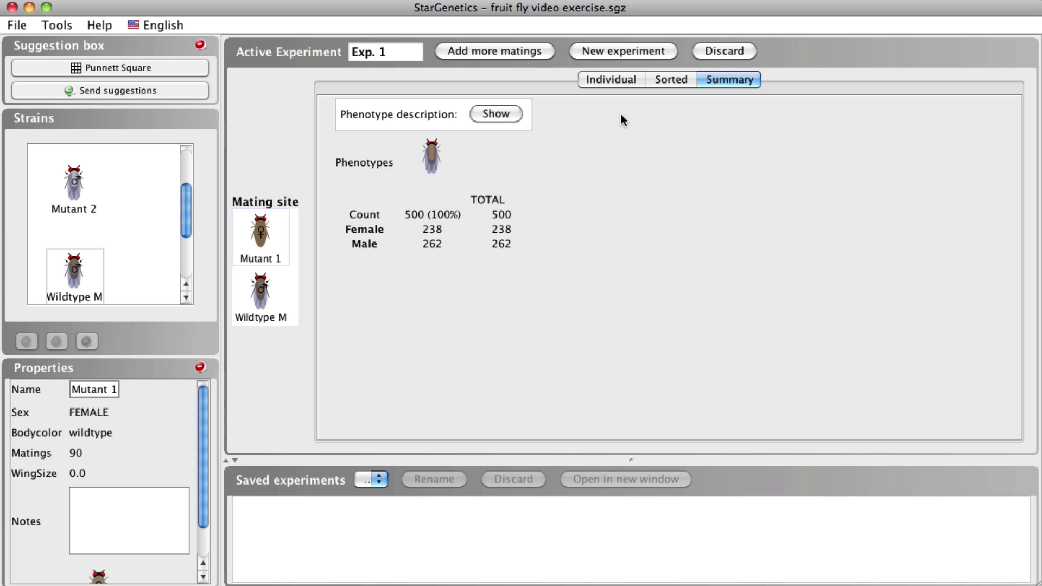
pyautogui.click(508, 112)
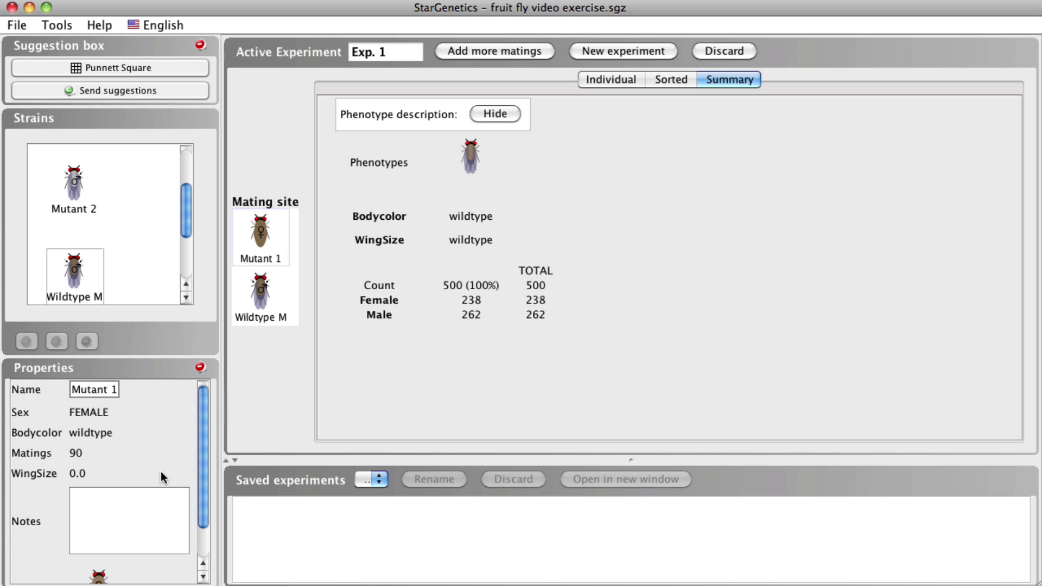
# Note Mutant 1 as 'recessive', select Mutant 2, and start new experiment Exp. 2.
pyautogui.scroll(3, 130, 243)
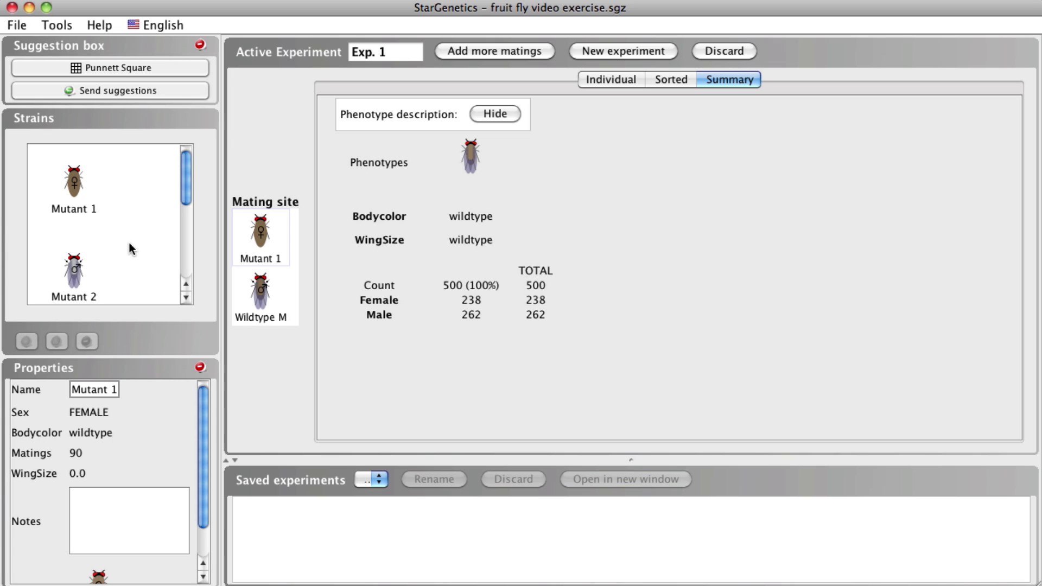
pyautogui.click(75, 190)
pyautogui.click(149, 532)
pyautogui.write('recessive')
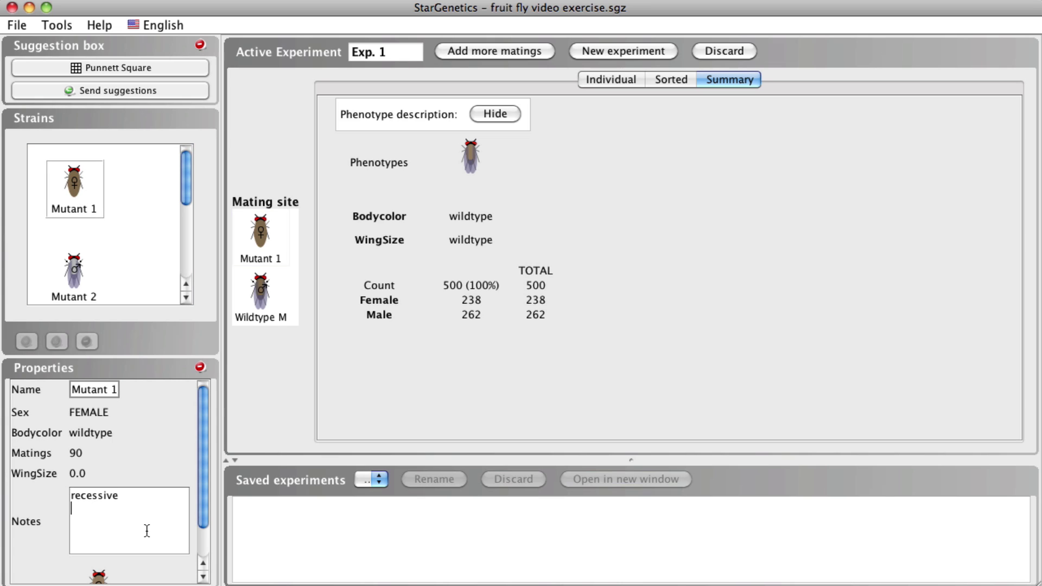
pyautogui.click(89, 260)
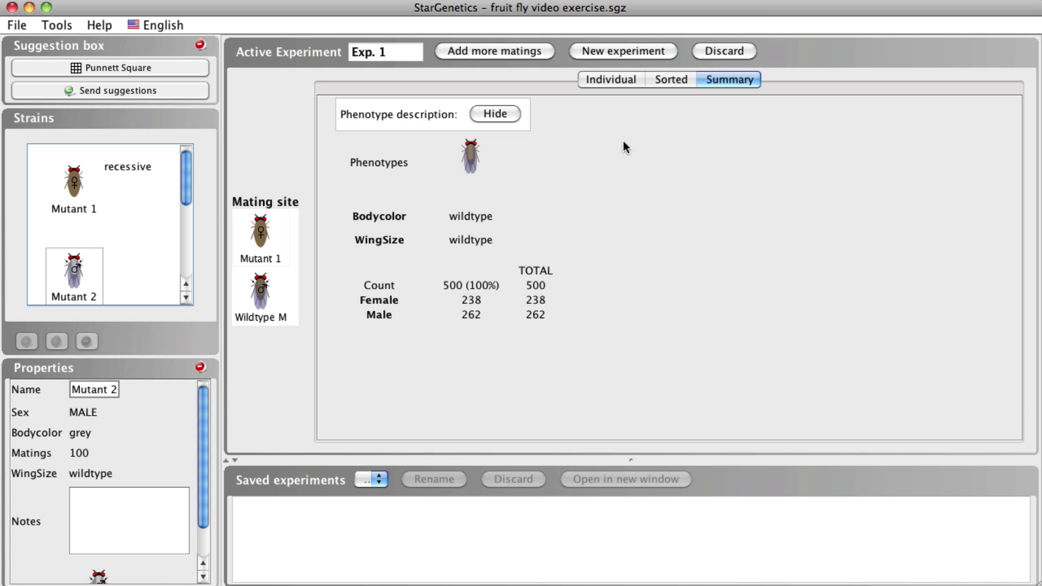
pyautogui.click(630, 55)
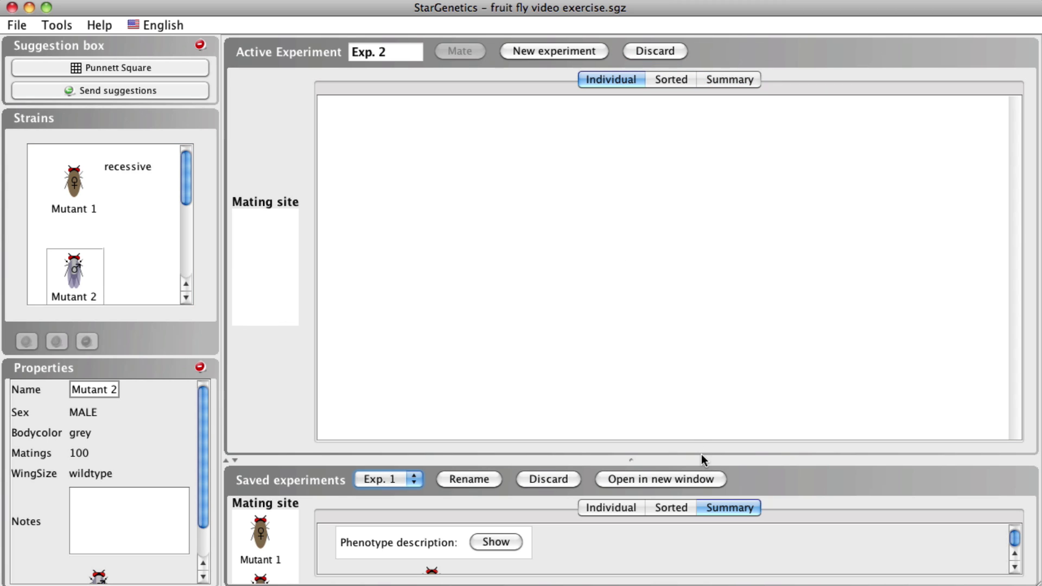
# Rename the saved experiment Exp. 1 to mut1xwt and select Exp. 2's name.
pyautogui.moveTo(704, 461); pyautogui.dragTo(688, 388)
pyautogui.moveTo(429, 541)
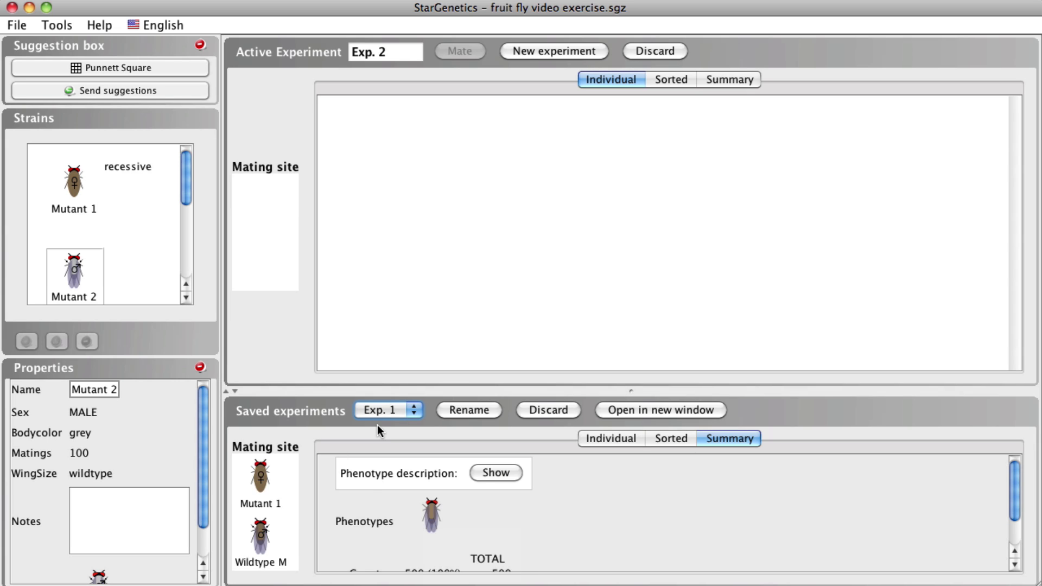
pyautogui.click(399, 410)
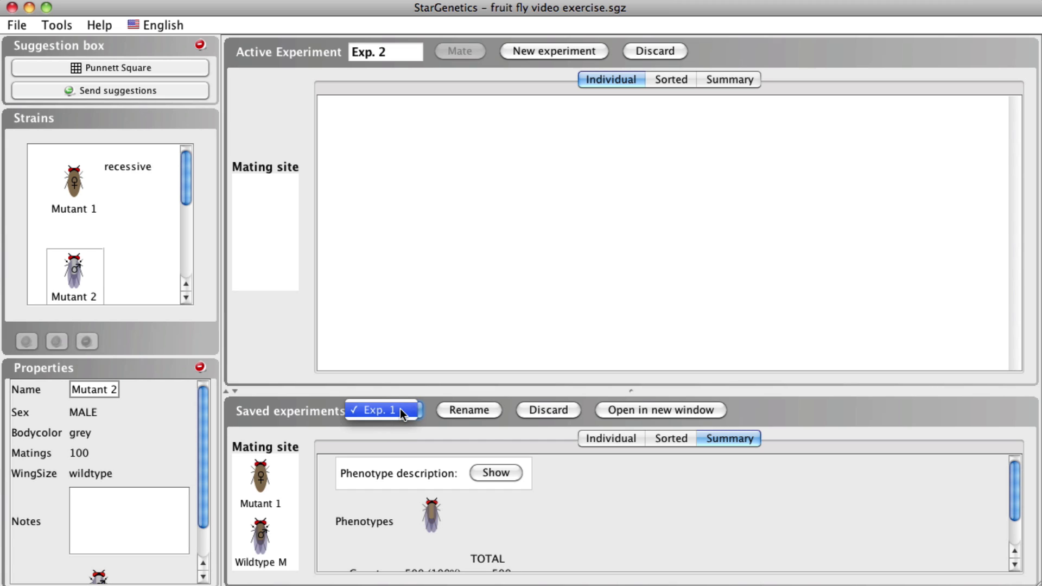
pyautogui.click(449, 411)
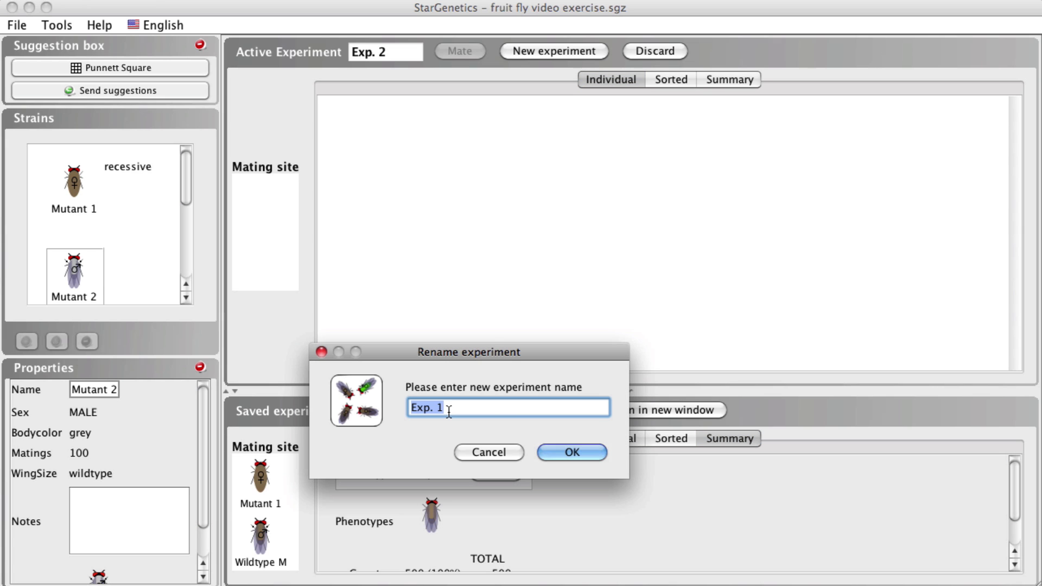
pyautogui.write('mut1xwt')
pyautogui.click(583, 451)
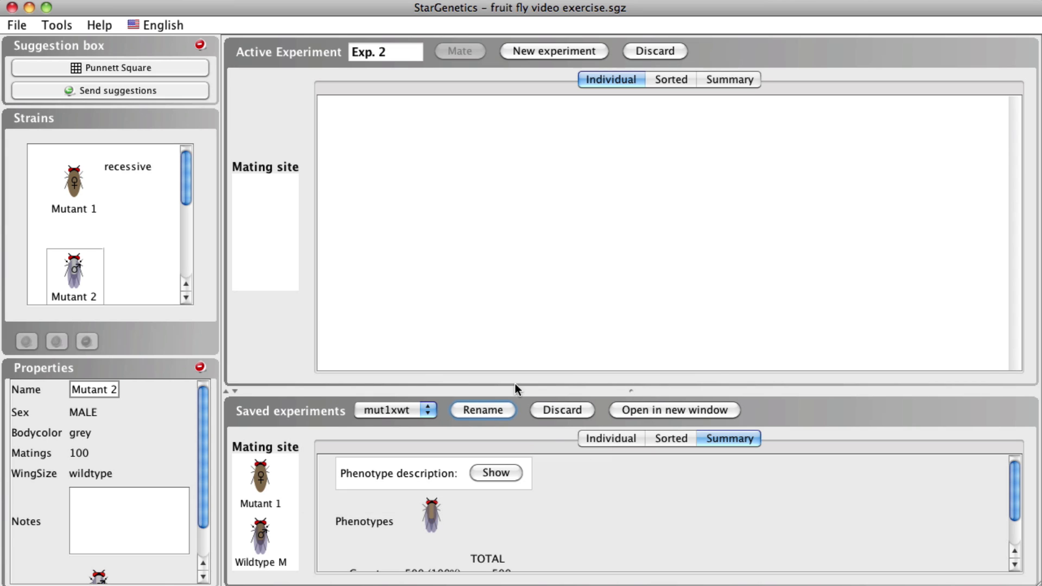
pyautogui.press('space')
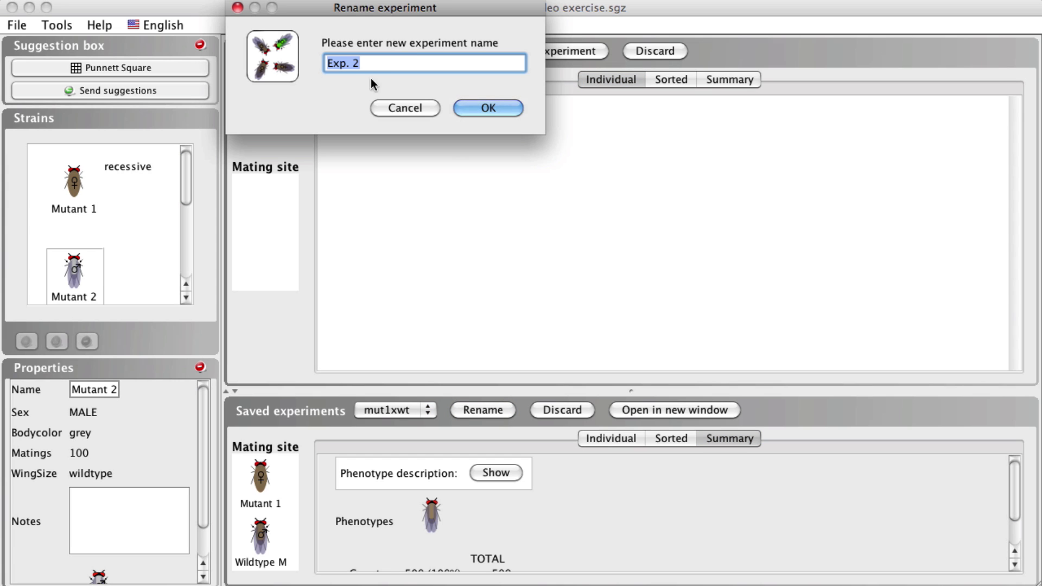
pyautogui.tripleClick(373, 66)
# Mate F1 flies mut1xwt-1 and mut1xwt-2 from mut1xwt in Exp. 2.
pyautogui.click(391, 107)
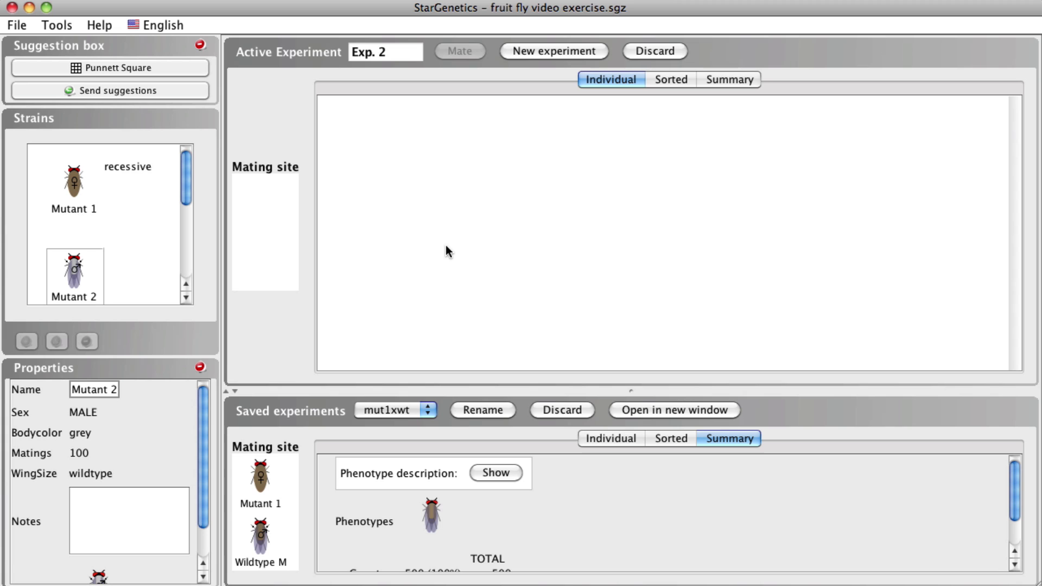
pyautogui.click(589, 441)
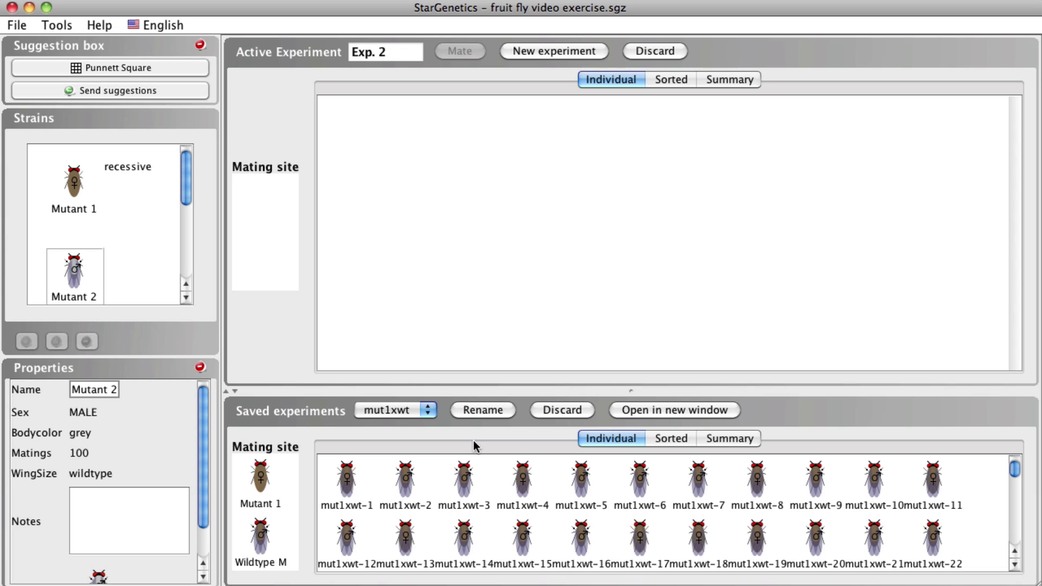
pyautogui.moveTo(391, 487)
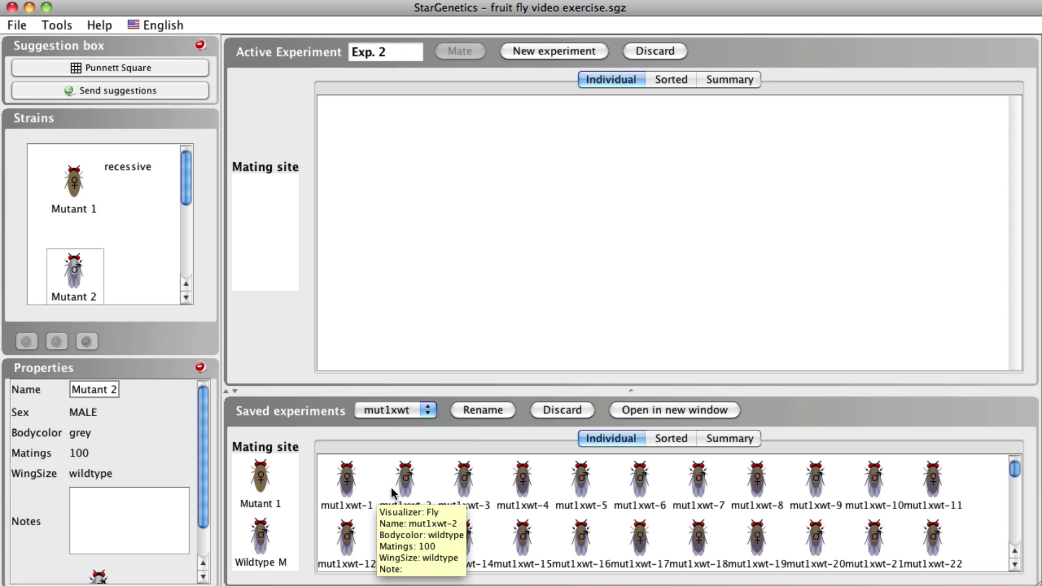
pyautogui.moveTo(347, 487)
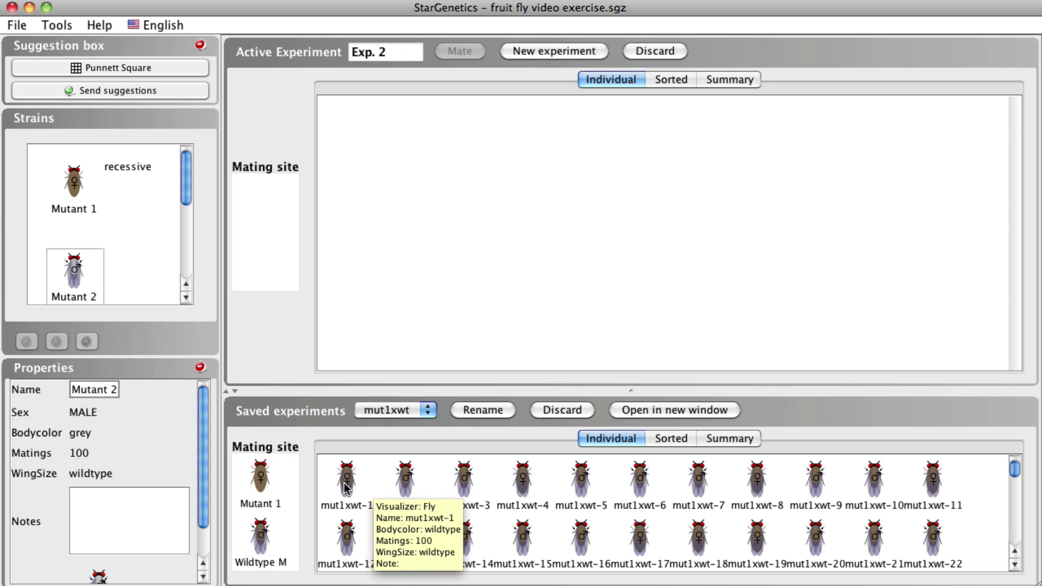
pyautogui.moveTo(345, 487); pyautogui.dragTo(285, 223)
pyautogui.moveTo(405, 481); pyautogui.dragTo(279, 269)
pyautogui.click(470, 56)
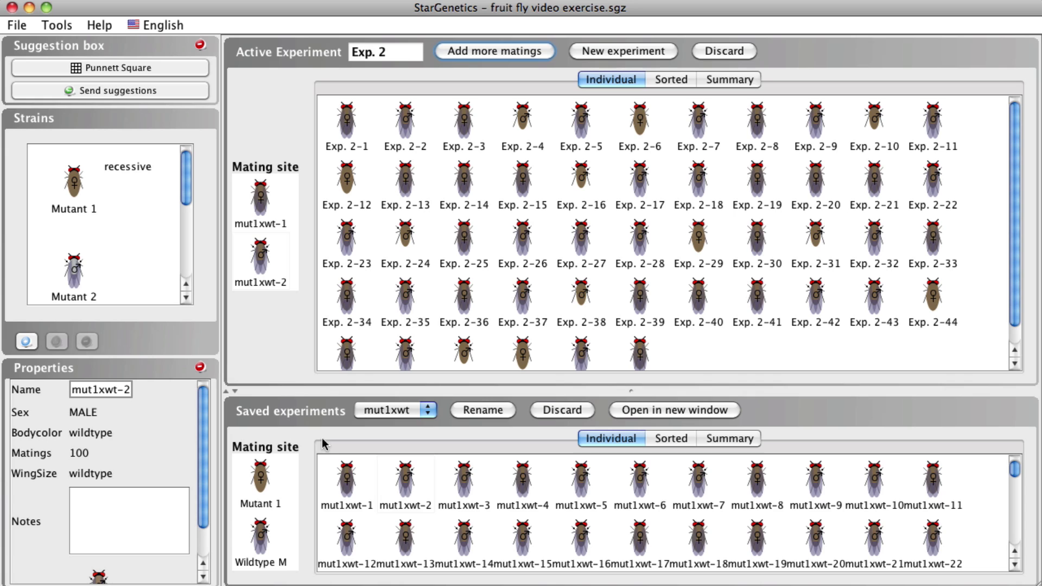
pyautogui.moveTo(337, 469)
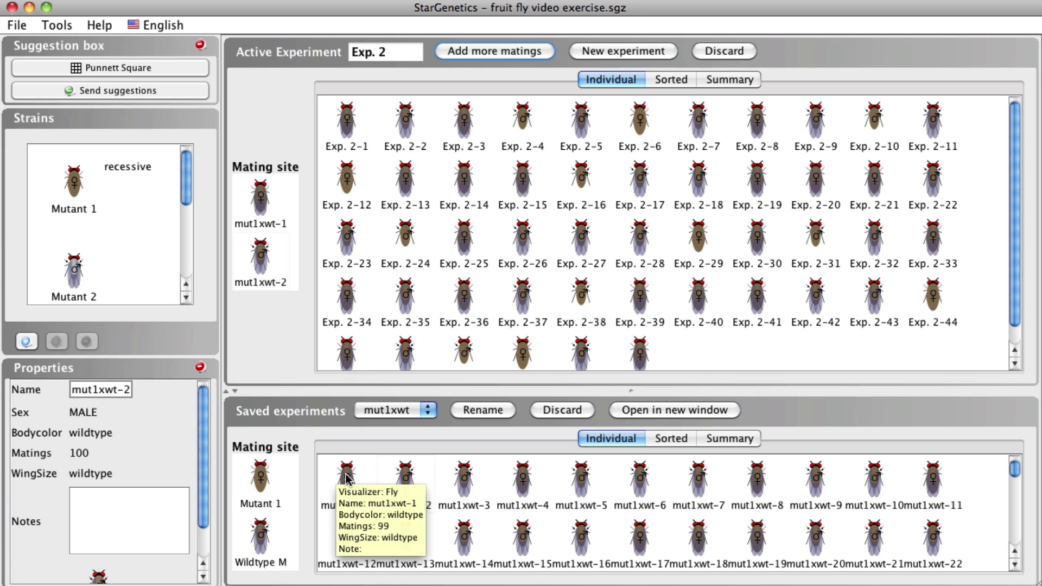
# Add F1 flies mut1xwt-1 and mut1xwt-2 to Strains and begin renaming mut1xwt-1.
pyautogui.click(347, 478)
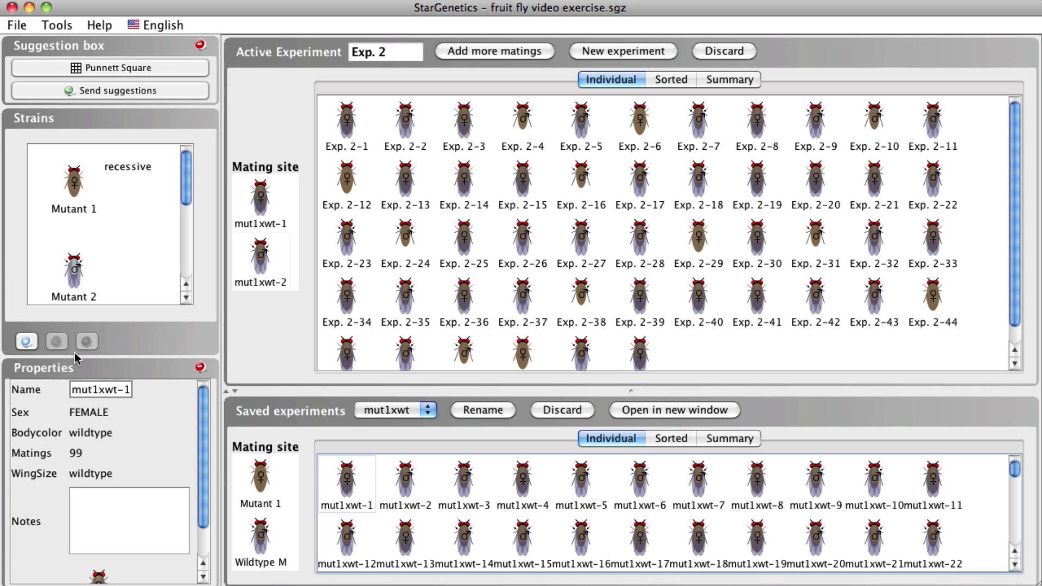
pyautogui.click(25, 342)
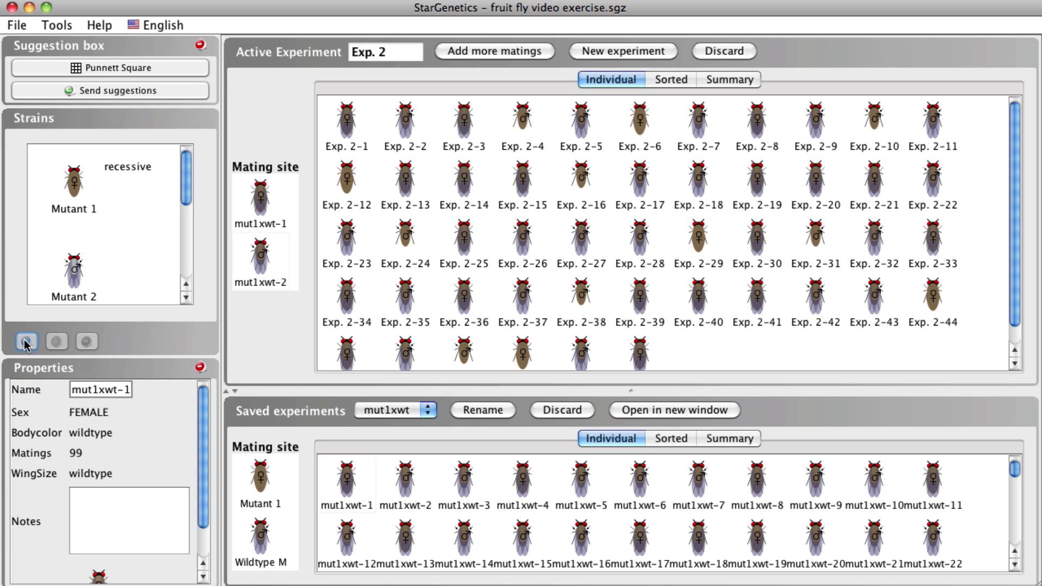
pyautogui.moveTo(187, 168); pyautogui.dragTo(191, 270)
pyautogui.moveTo(411, 489); pyautogui.dragTo(87, 291)
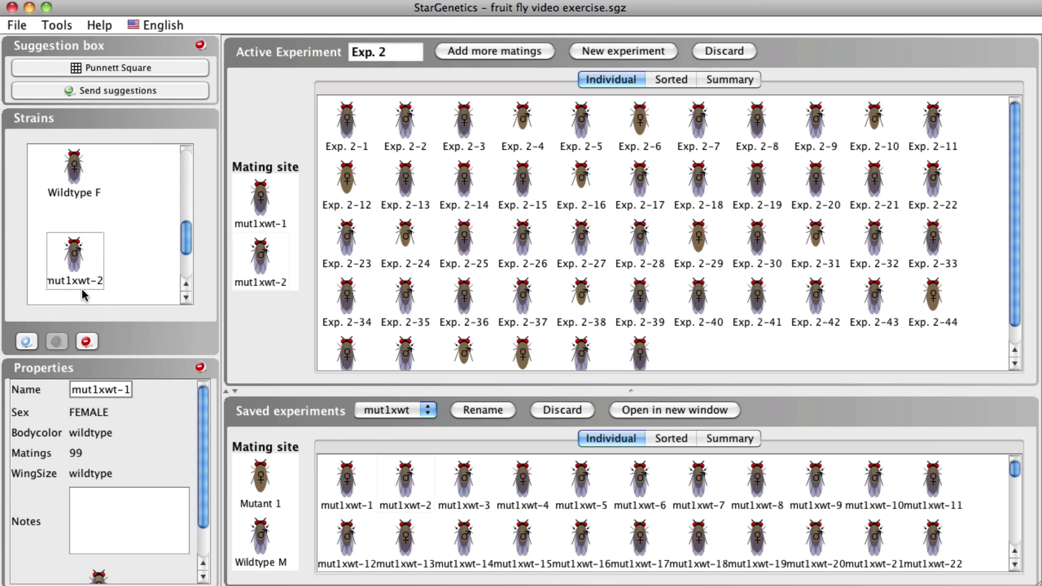
pyautogui.moveTo(183, 246); pyautogui.dragTo(185, 267)
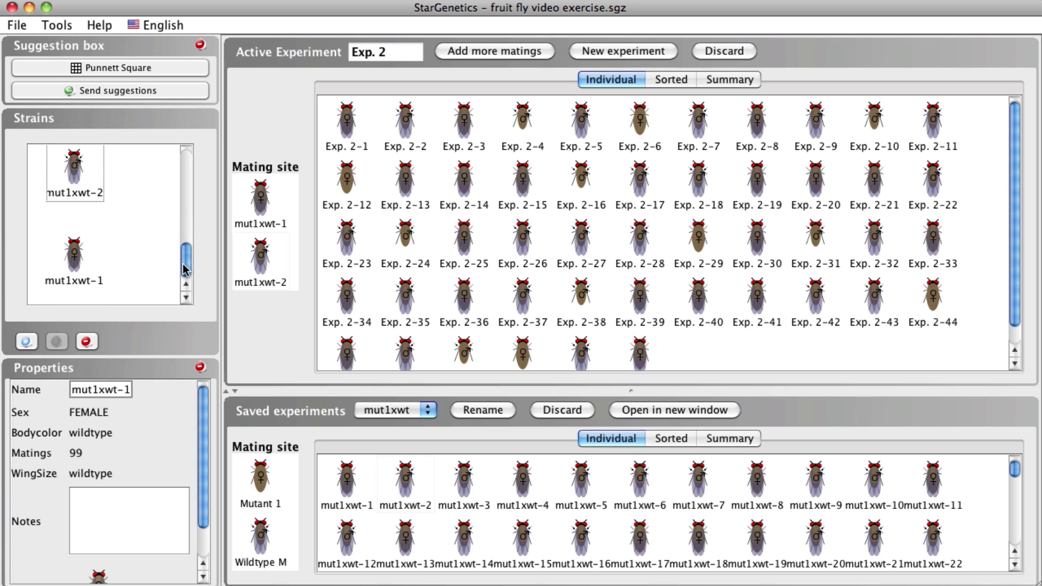
pyautogui.click(80, 272)
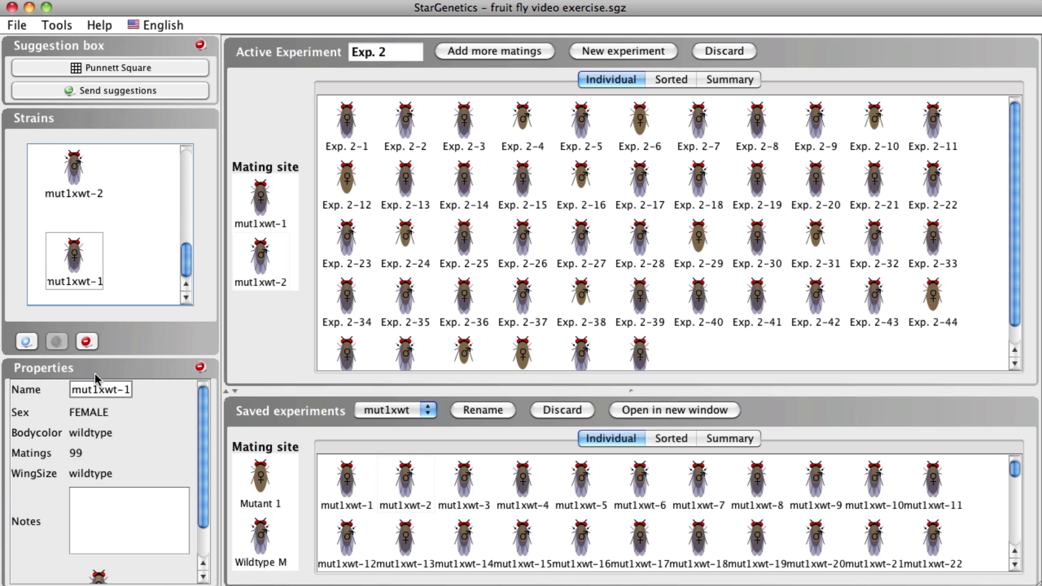
pyautogui.click(99, 390)
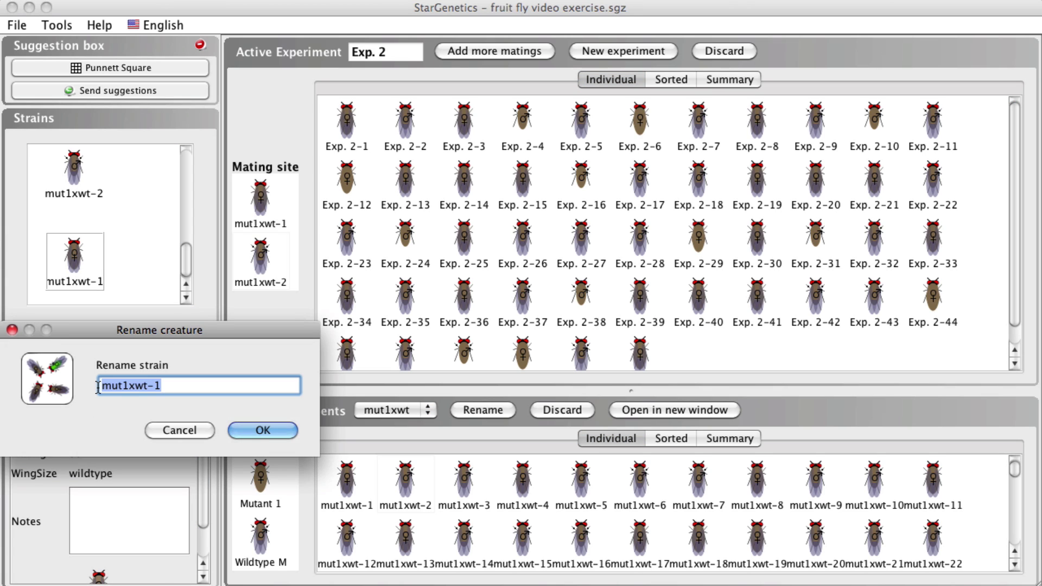
# Rename strain mut1xwt-1 to 'f1 female' and view Exp. 2's summary (14 vs 36).
pyautogui.write('f1 female')
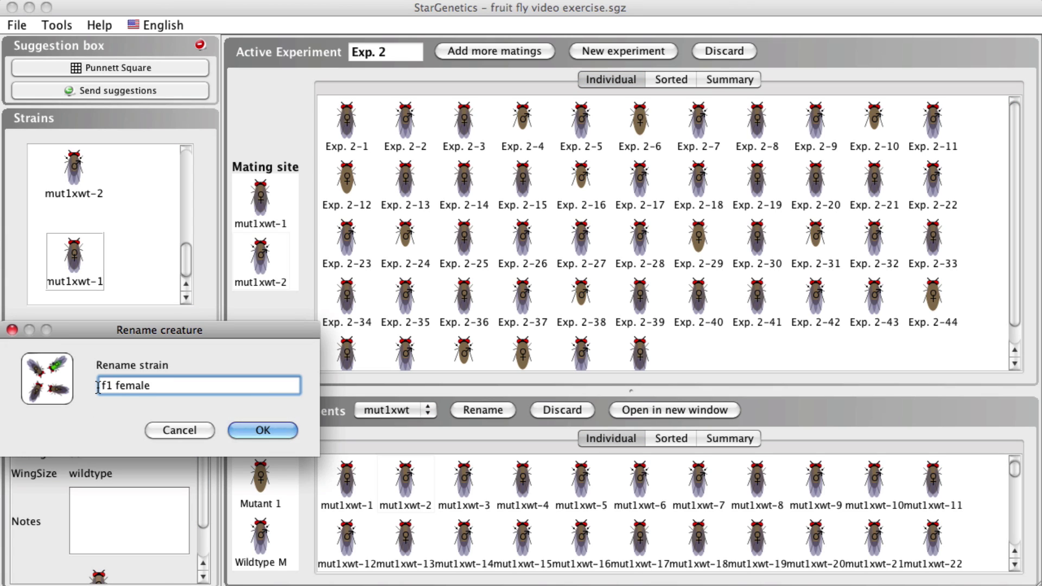
pyautogui.click(263, 428)
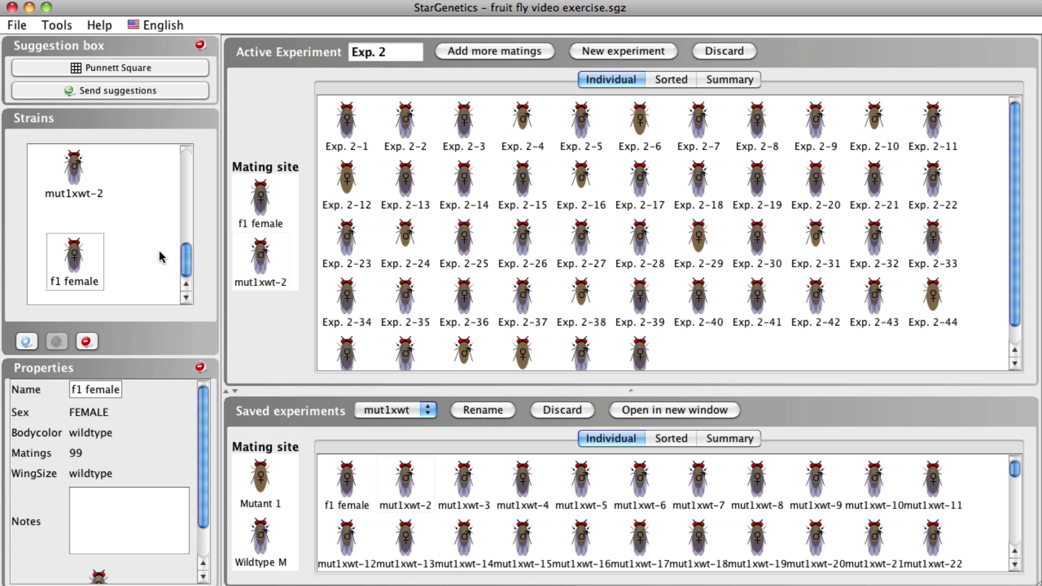
pyautogui.moveTo(291, 247)
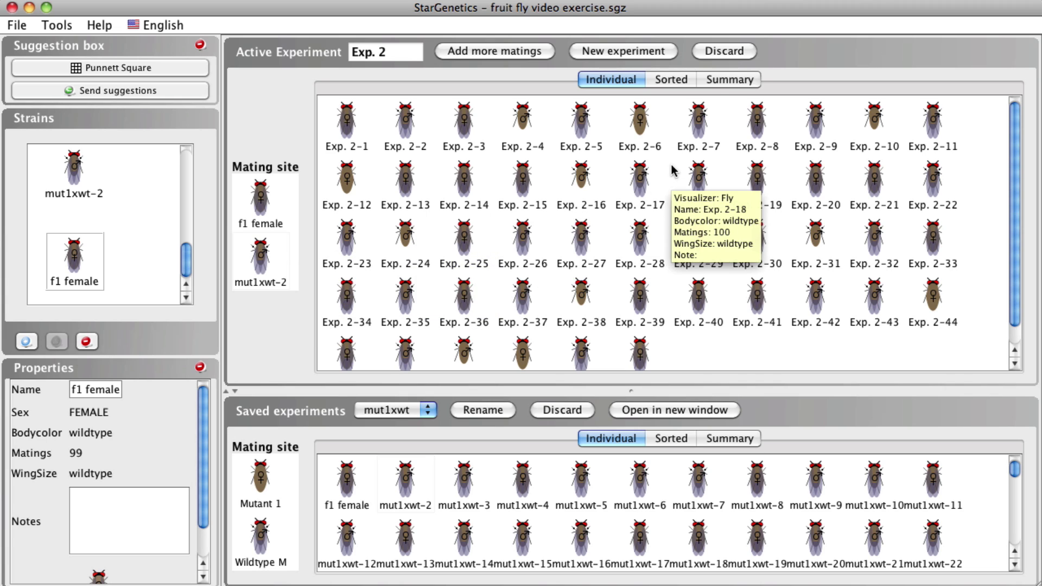
pyautogui.click(714, 79)
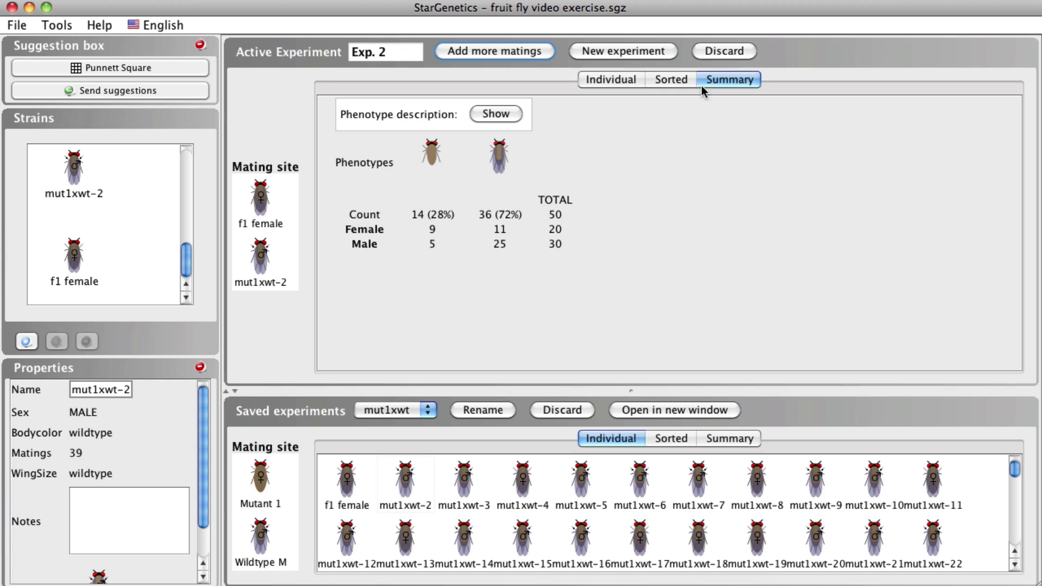
# Show Bodycolor and WingSize per phenotype in Exp. 2's summary and open the Monohybrid Punnett Square.
pyautogui.click(495, 113)
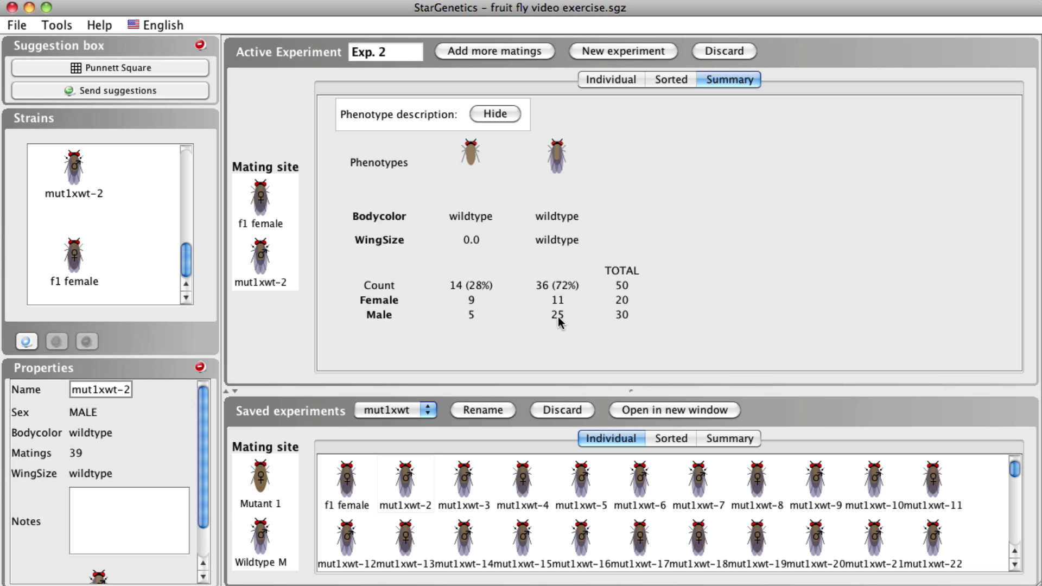
pyautogui.click(168, 73)
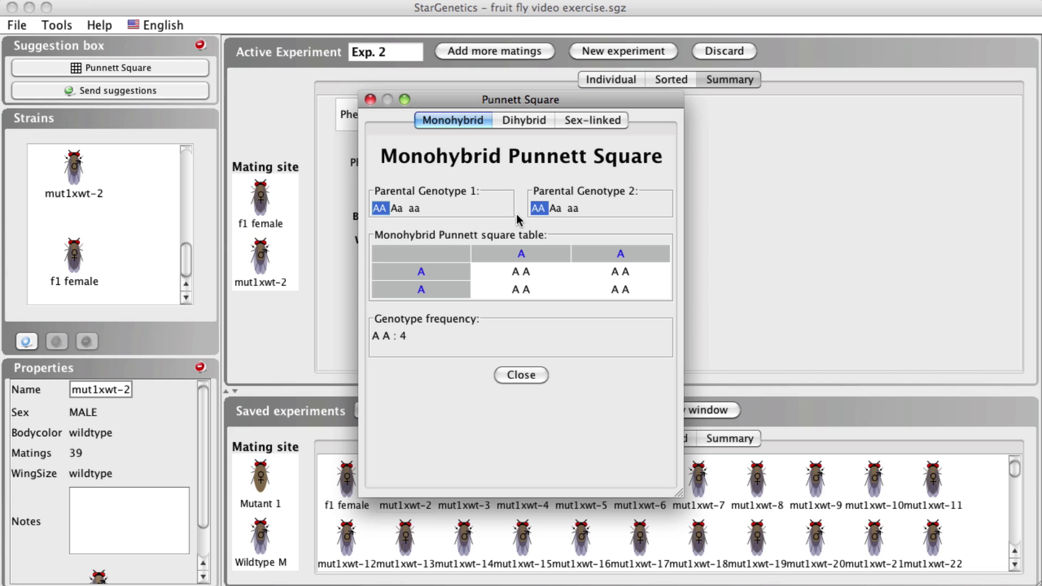
# Set both Punnett square parents to Aa, read AA:1, Aa:2, aa:1, and close it.
pyautogui.click(575, 208)
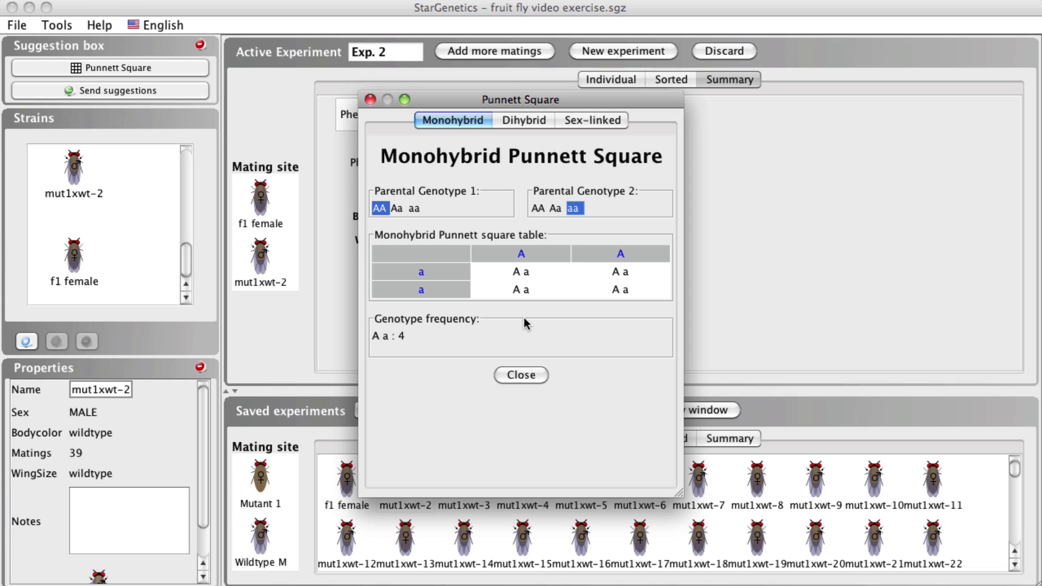
pyautogui.click(397, 208)
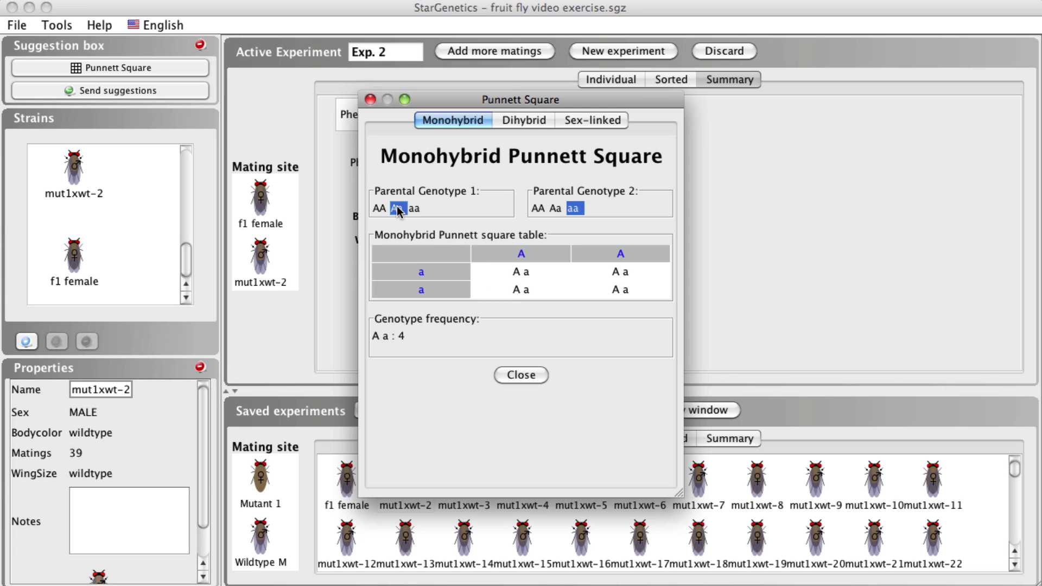
pyautogui.click(554, 208)
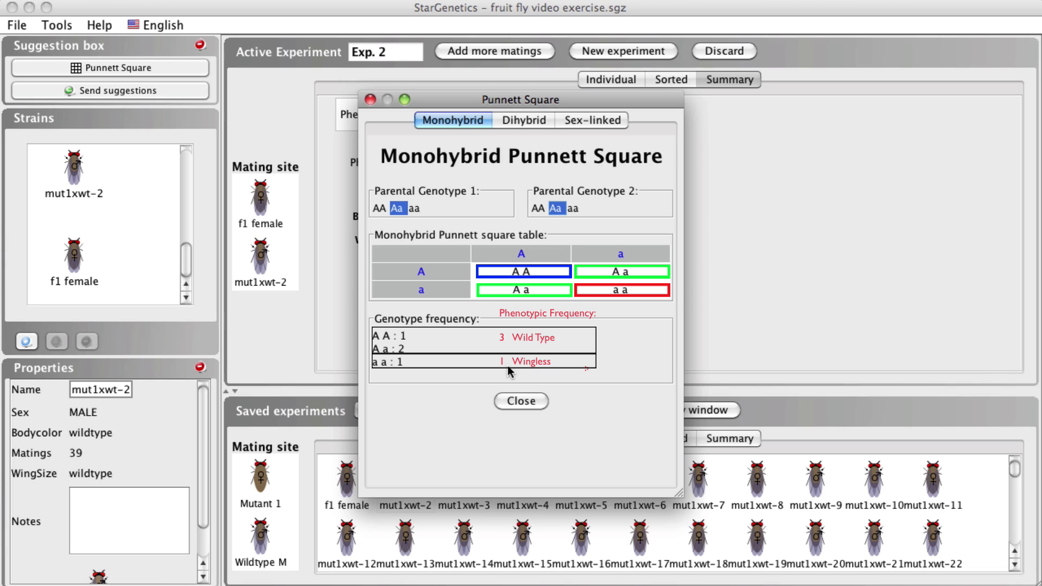
pyautogui.click(520, 401)
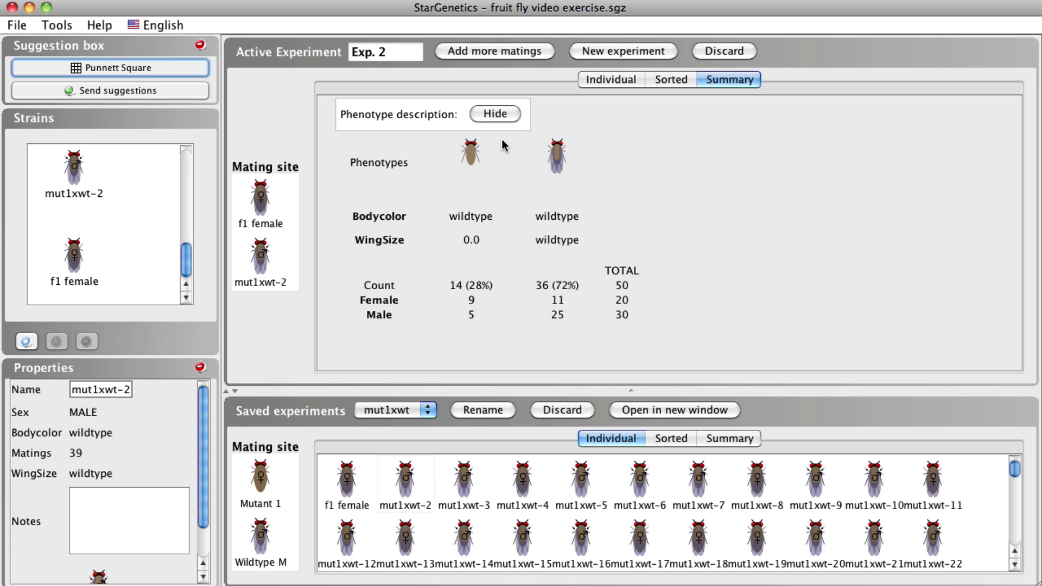
# Add 9 more matings to Exp. 2 for 500 offspring, then select the Mutant 2 strain.
pyautogui.click(499, 53)
pyautogui.click(500, 61)
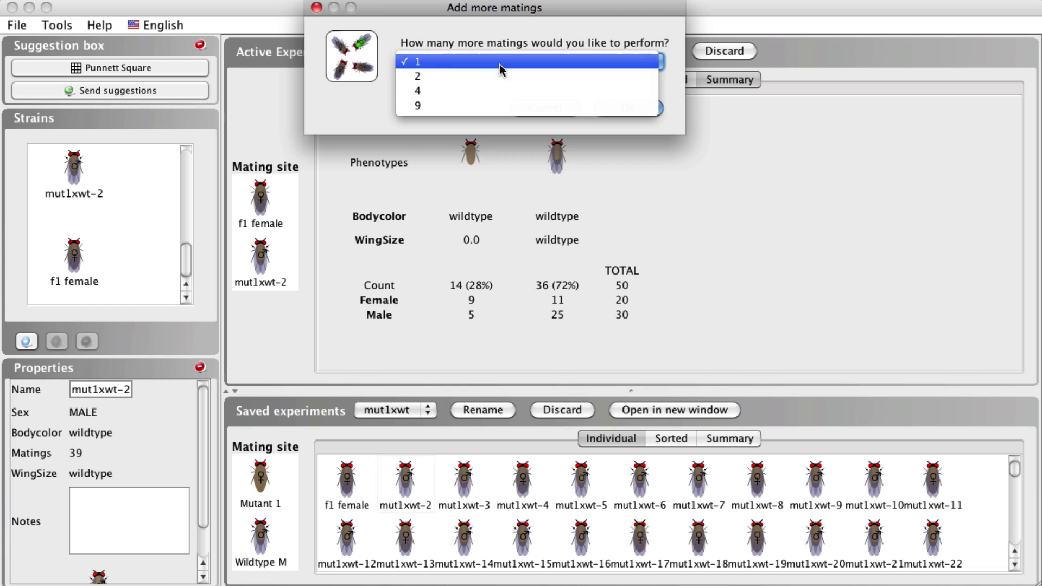
pyautogui.click(500, 105)
pyautogui.click(601, 108)
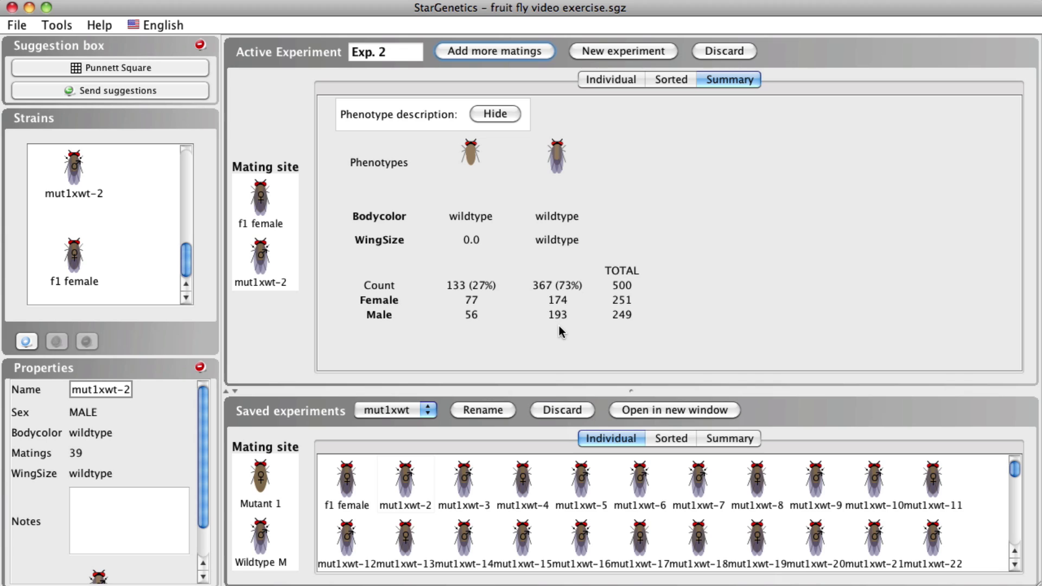
pyautogui.moveTo(186, 270); pyautogui.dragTo(187, 184)
pyautogui.click(83, 267)
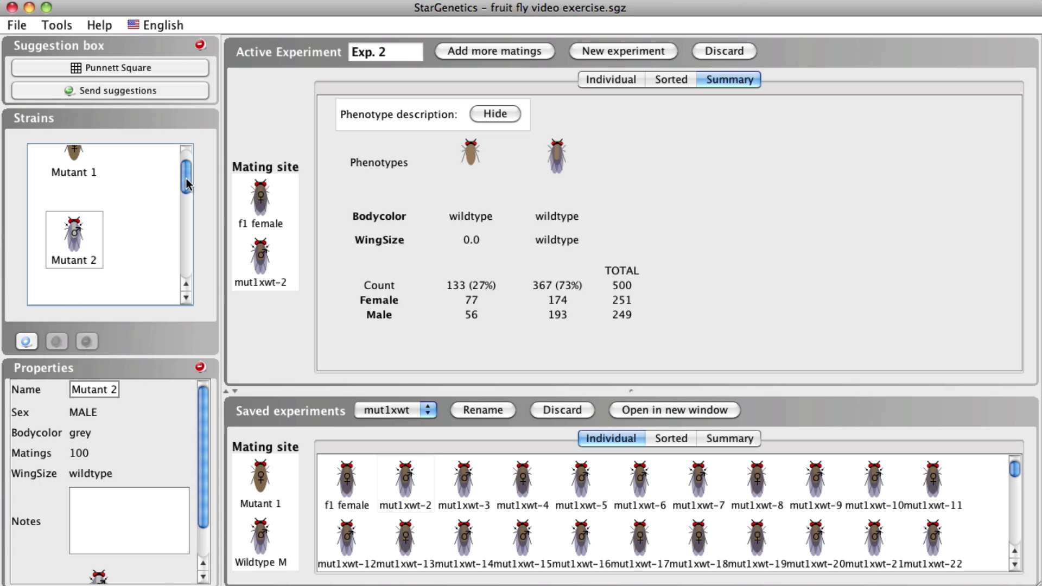
# Cross Mutant 2 with Wildtype F as Exp. 3, check its 50 offspring, and start Exp. 4.
pyautogui.click(630, 50)
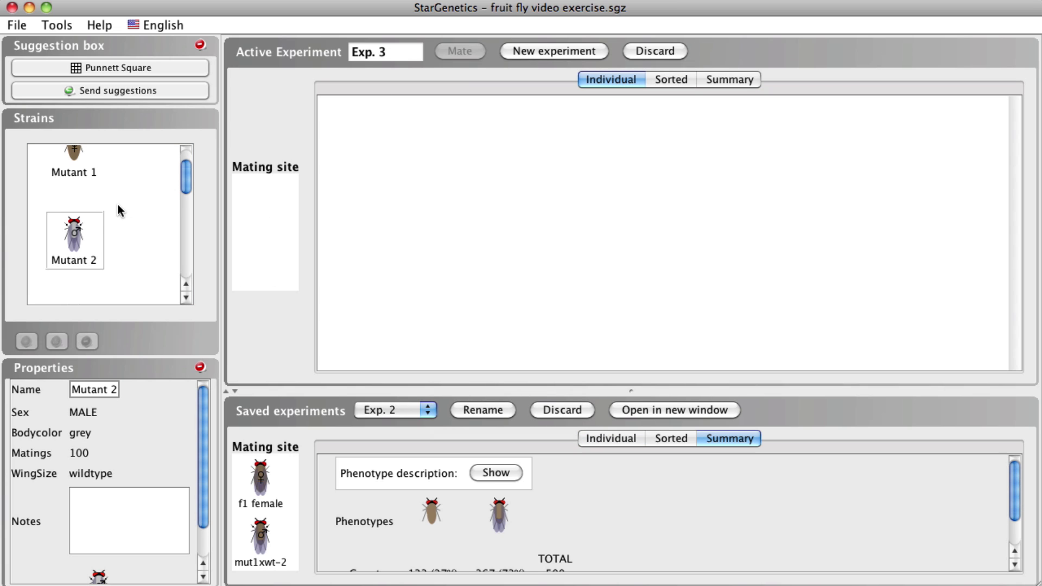
pyautogui.moveTo(87, 240); pyautogui.dragTo(242, 203)
pyautogui.moveTo(188, 186); pyautogui.dragTo(184, 233)
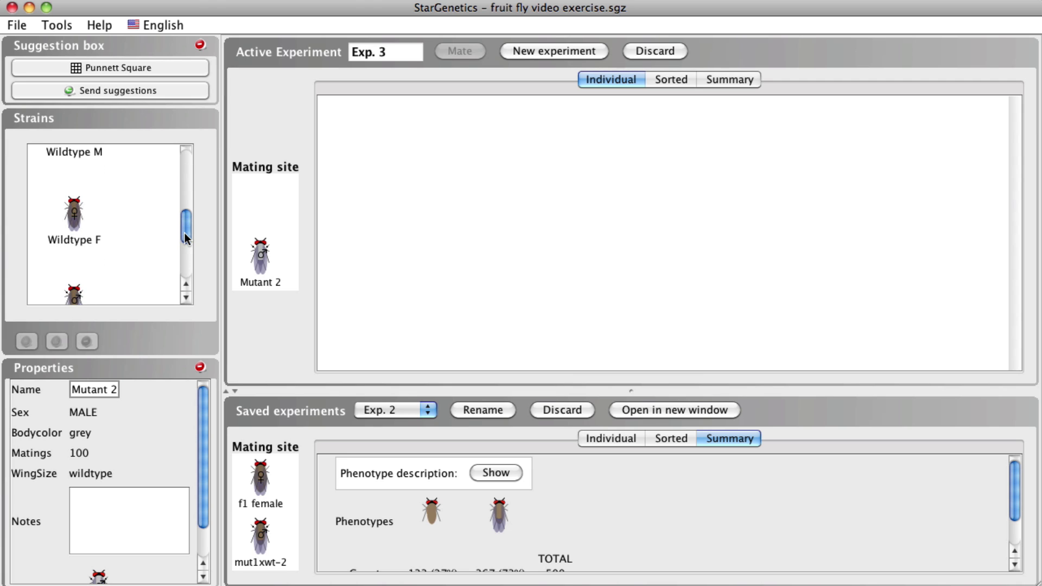
pyautogui.moveTo(89, 235); pyautogui.dragTo(260, 222)
pyautogui.click(474, 54)
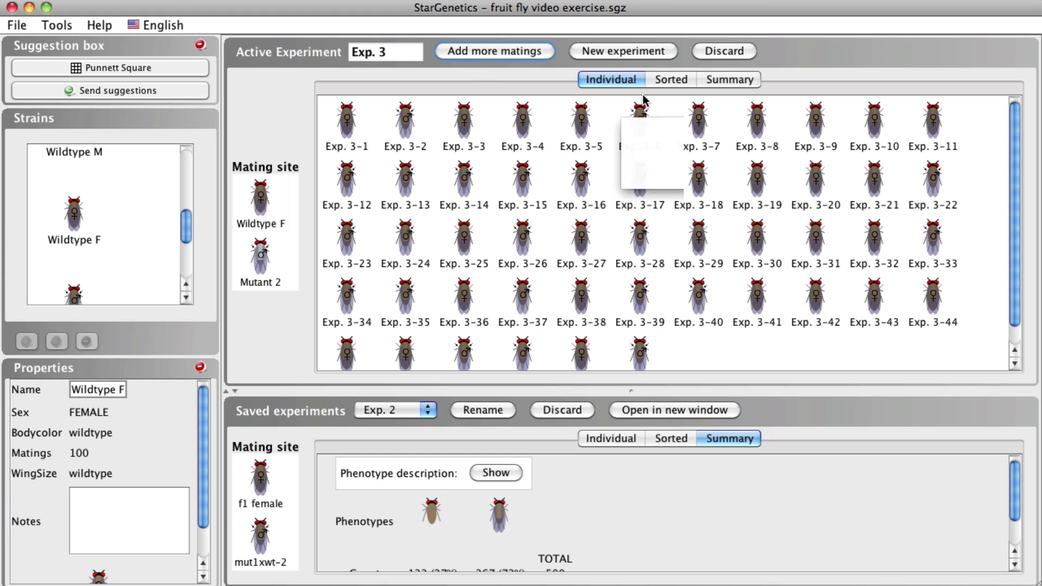
pyautogui.click(703, 82)
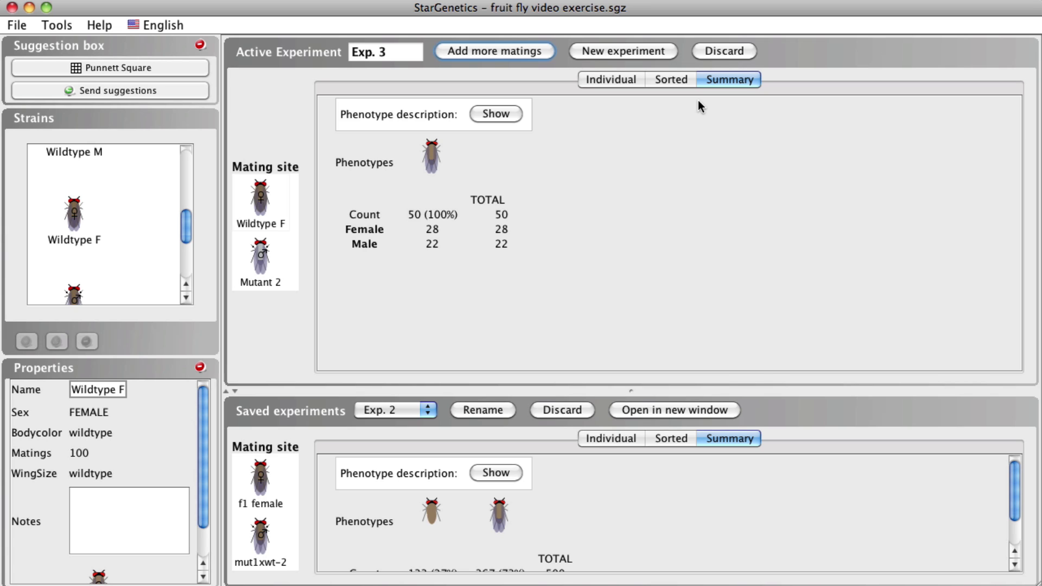
pyautogui.click(653, 47)
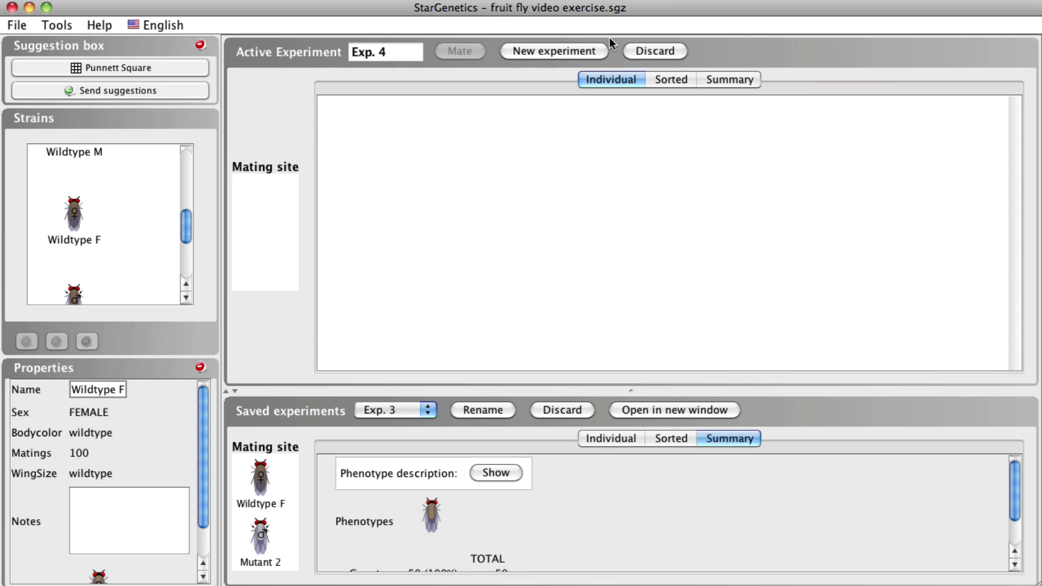
# Open the saved Exp. 3 and list its individual offspring.
pyautogui.click(376, 410)
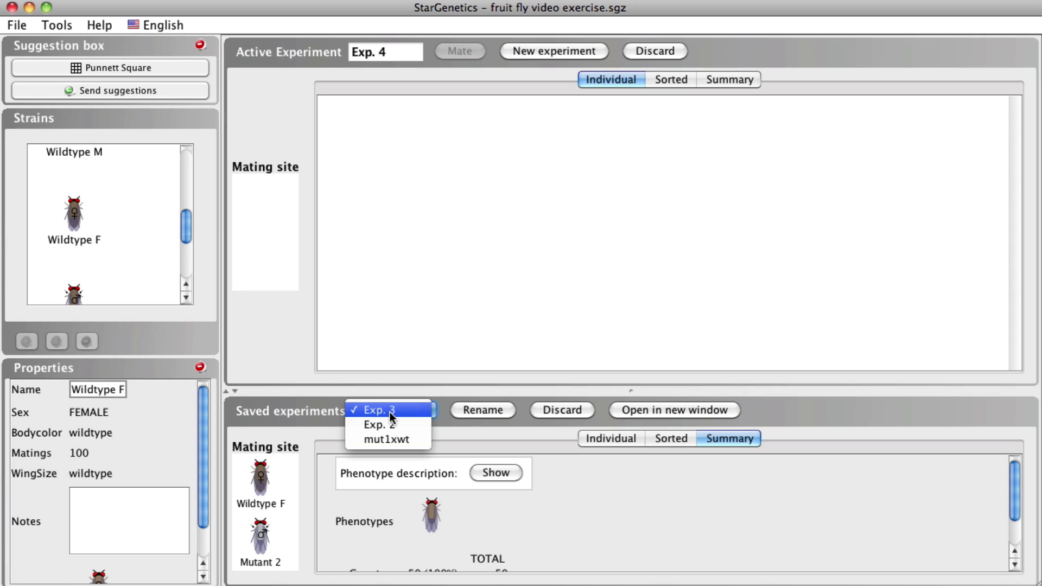
pyautogui.click(390, 412)
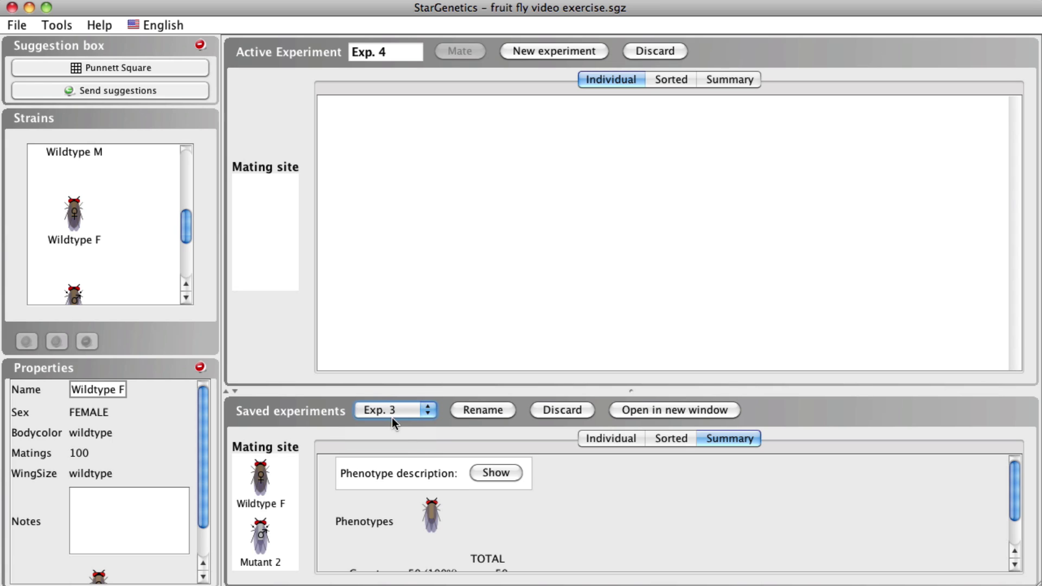
pyautogui.scroll(-1, 451, 490)
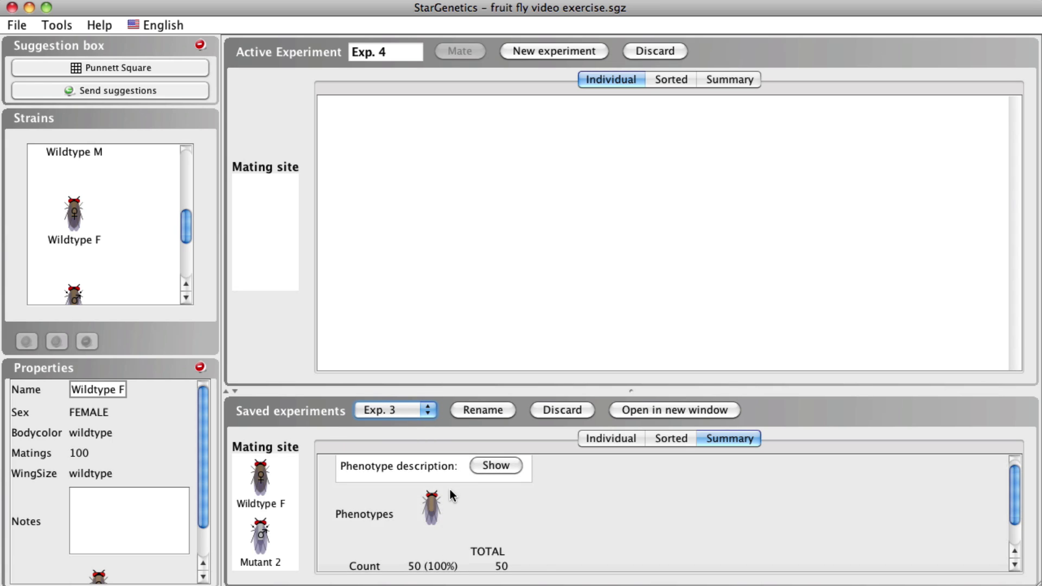
pyautogui.click(603, 438)
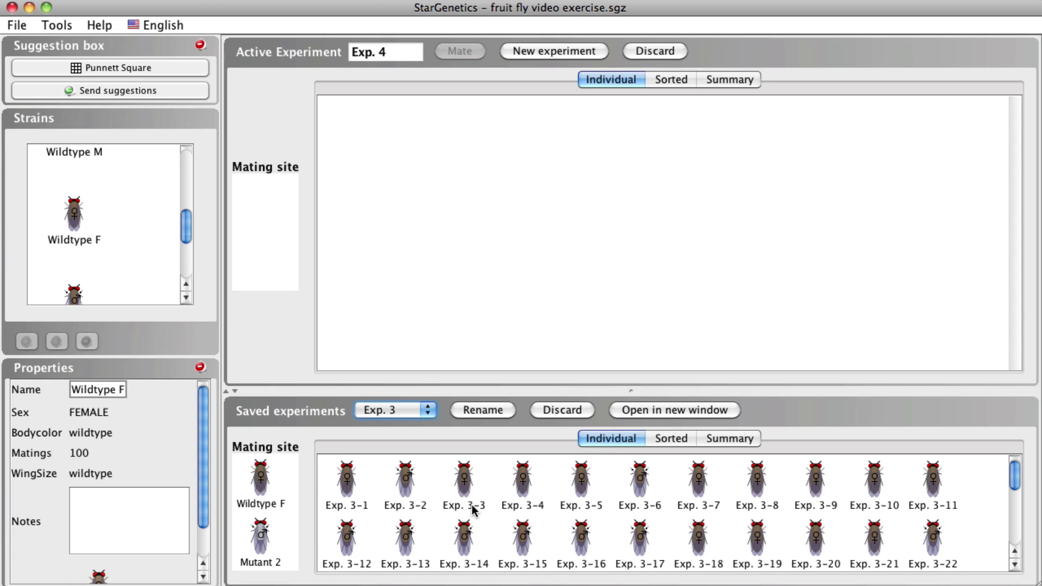
# Cross Exp. 3-1 with Exp. 3-2 and show the summary: 14 grey males, 36 wildtype.
pyautogui.doubleClick(347, 484)
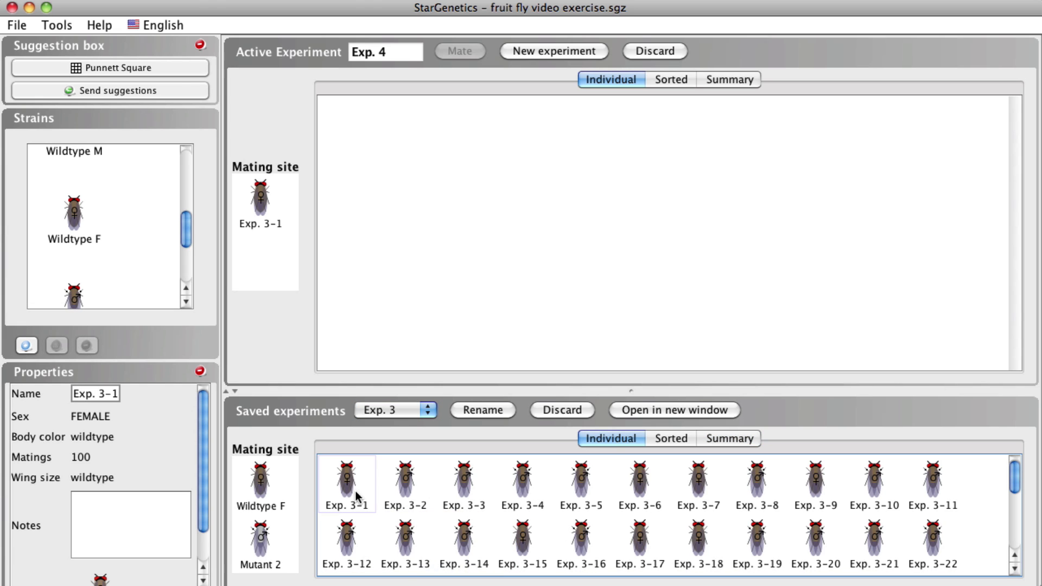
pyautogui.click(406, 489)
pyautogui.doubleClick(407, 490)
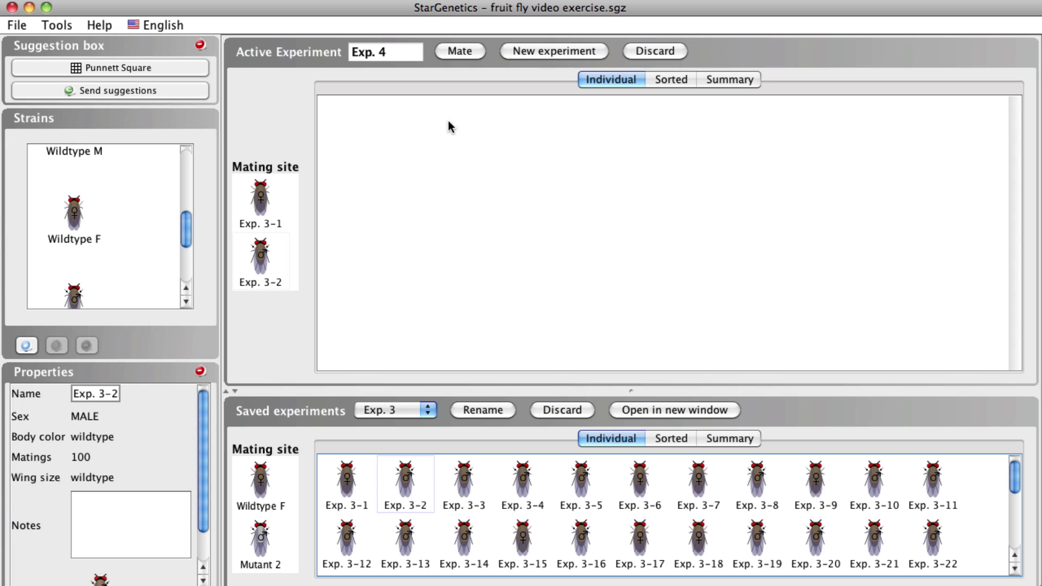
pyautogui.click(456, 51)
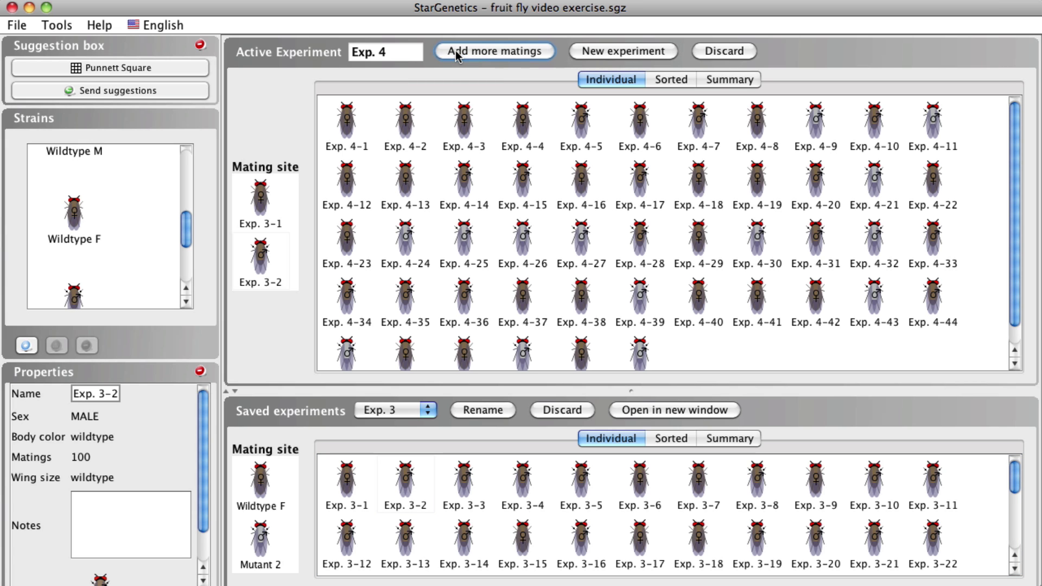
pyautogui.click(718, 79)
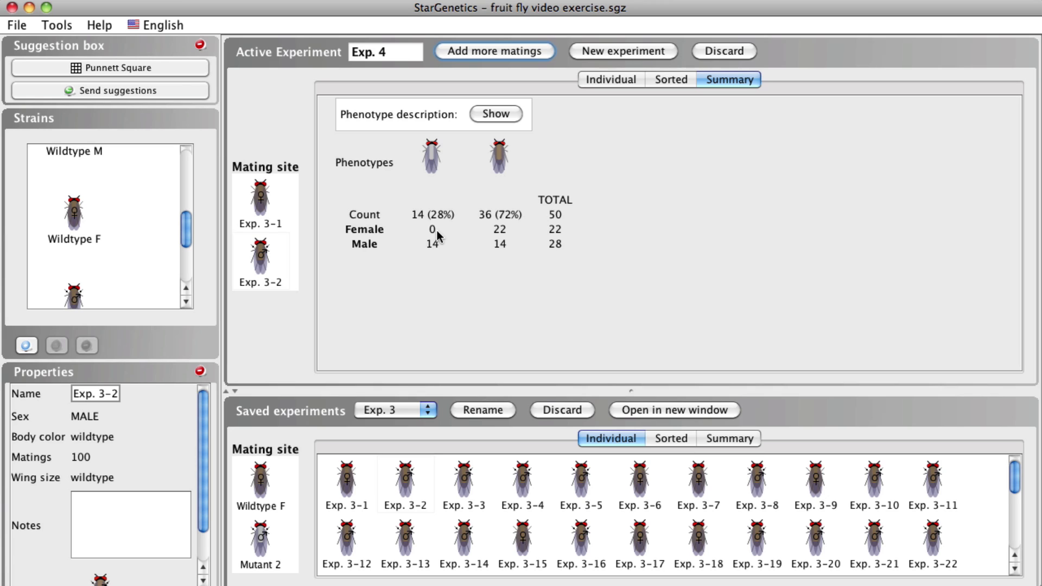
pyautogui.click(495, 114)
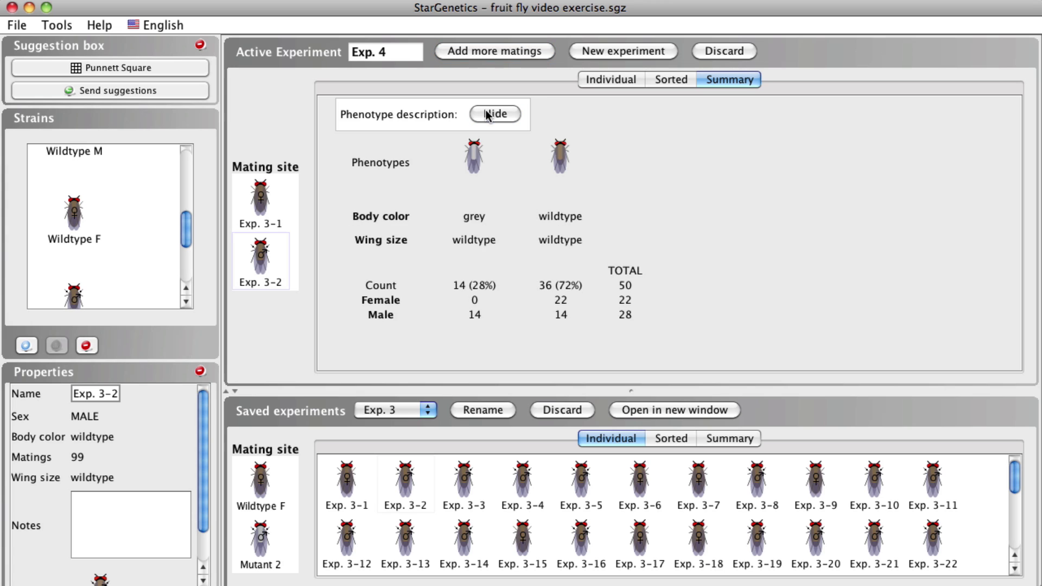
pyautogui.click(494, 54)
# Add 9 more matings to Exp. 4, totalling 500: 139 grey males, 361 wildtype.
pyautogui.click(473, 63)
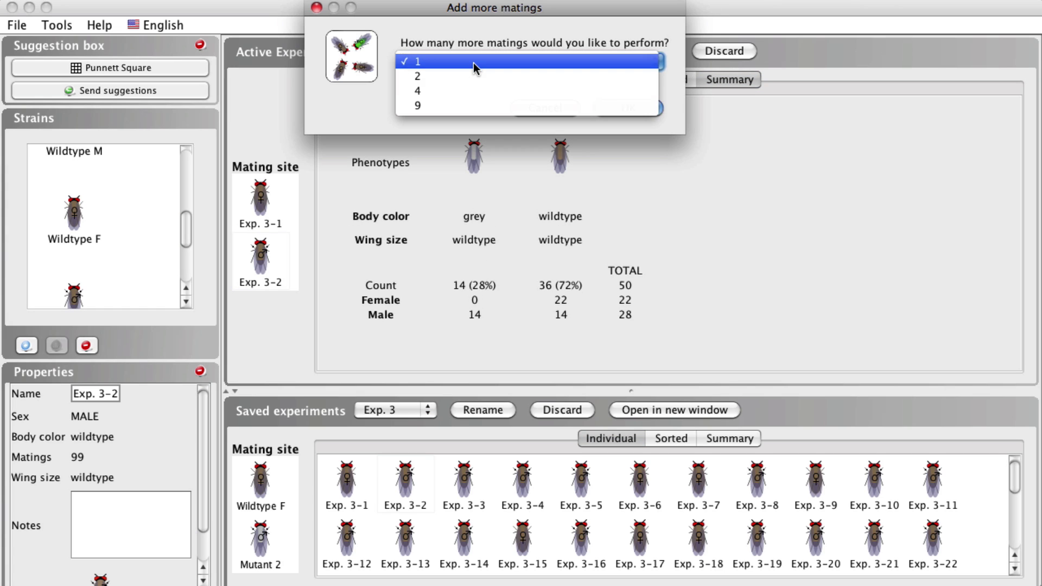
pyautogui.click(477, 106)
pyautogui.click(615, 112)
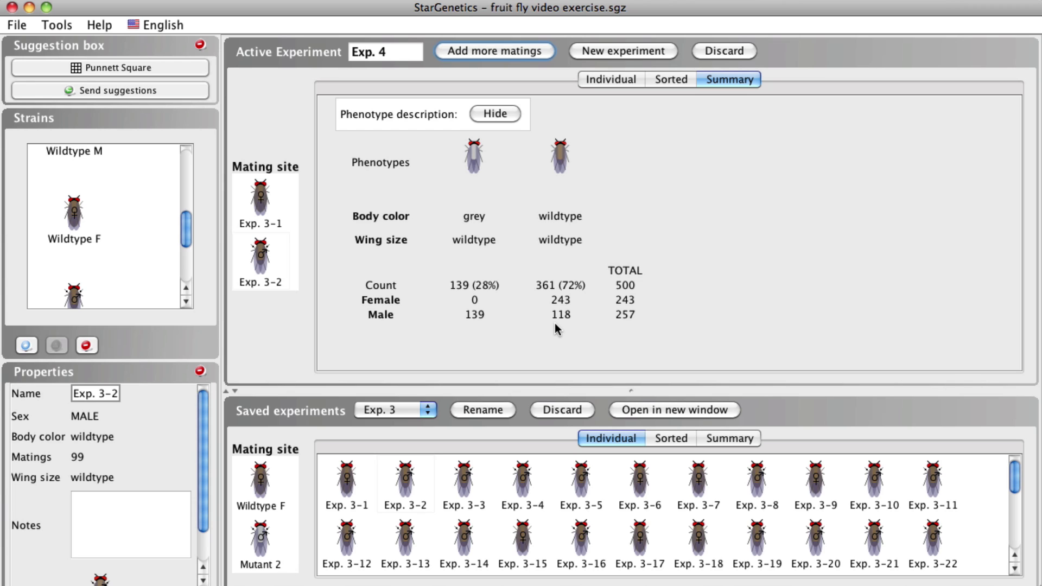
pyautogui.moveTo(188, 232); pyautogui.dragTo(189, 188)
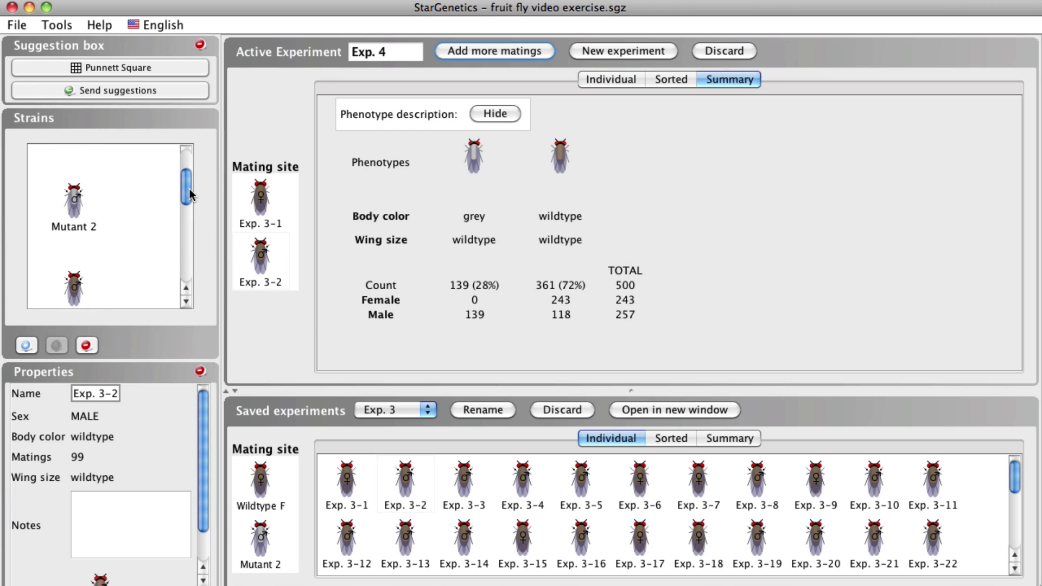
# Annotate the Mutant 2 strain with the note 'sex linked recessive'.
pyautogui.click(87, 210)
pyautogui.click(87, 507)
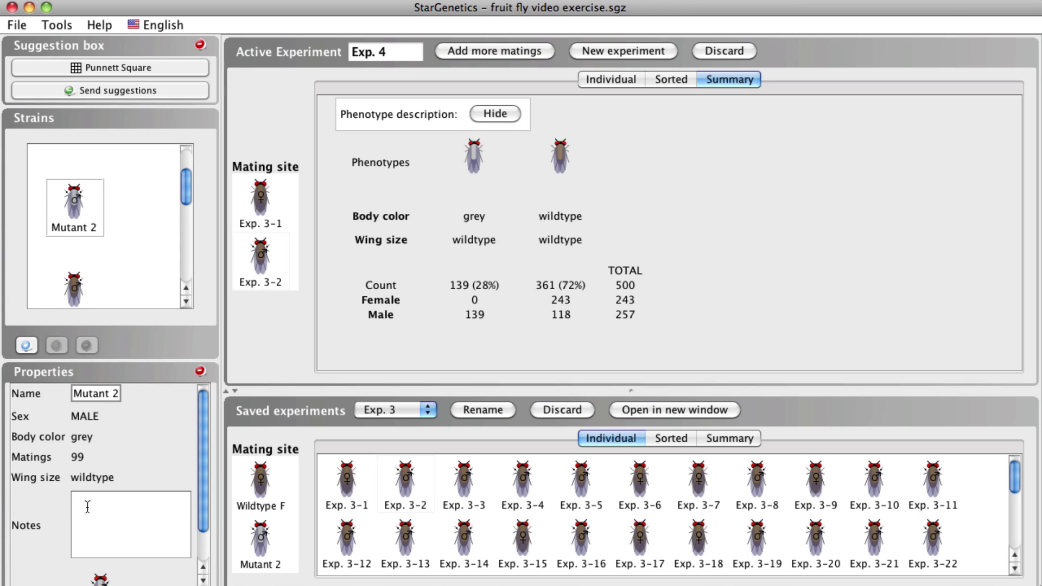
pyautogui.write('sex linked')
pyautogui.press('Return')
pyautogui.write('recessive')
pyautogui.click(83, 212)
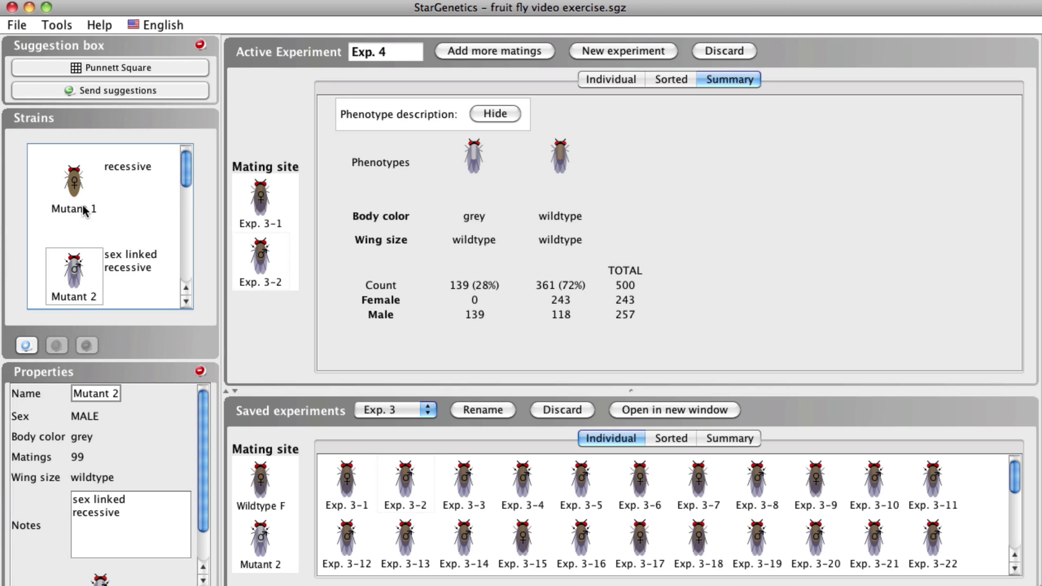
pyautogui.click(83, 211)
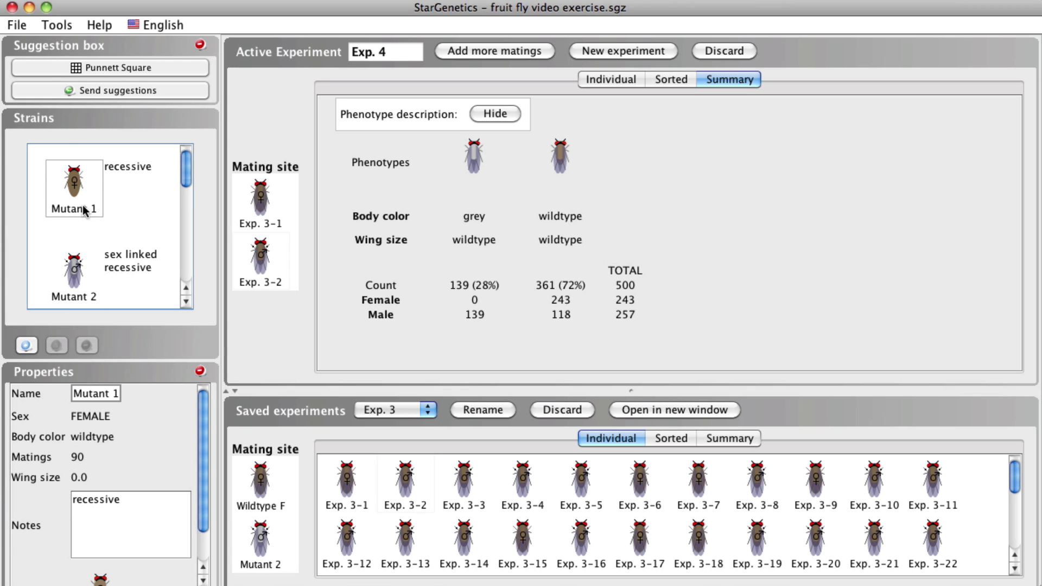
# Save the experiments file as fruit_fly_experiments1.
pyautogui.click(22, 27)
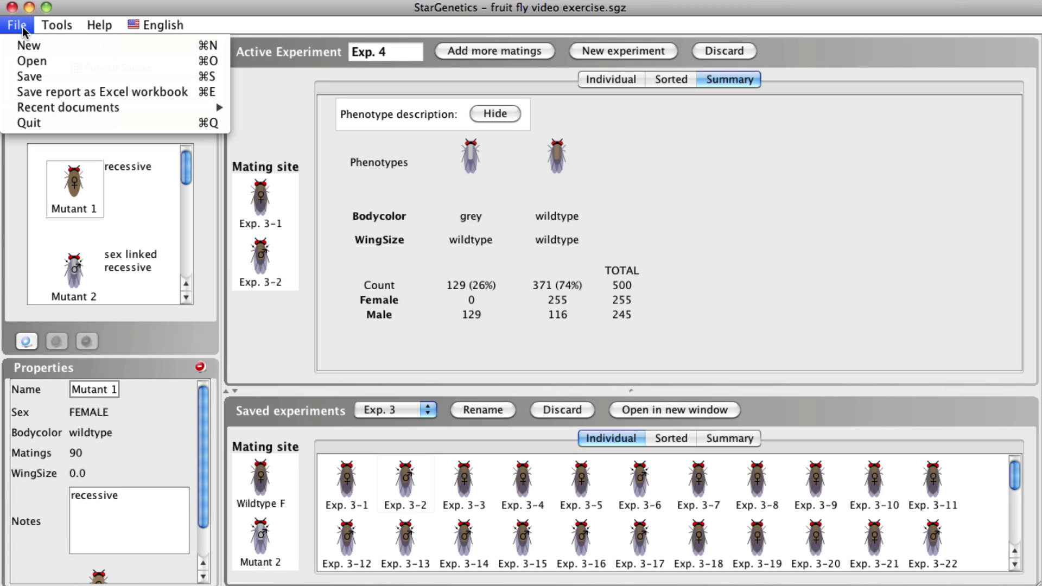
pyautogui.click(30, 76)
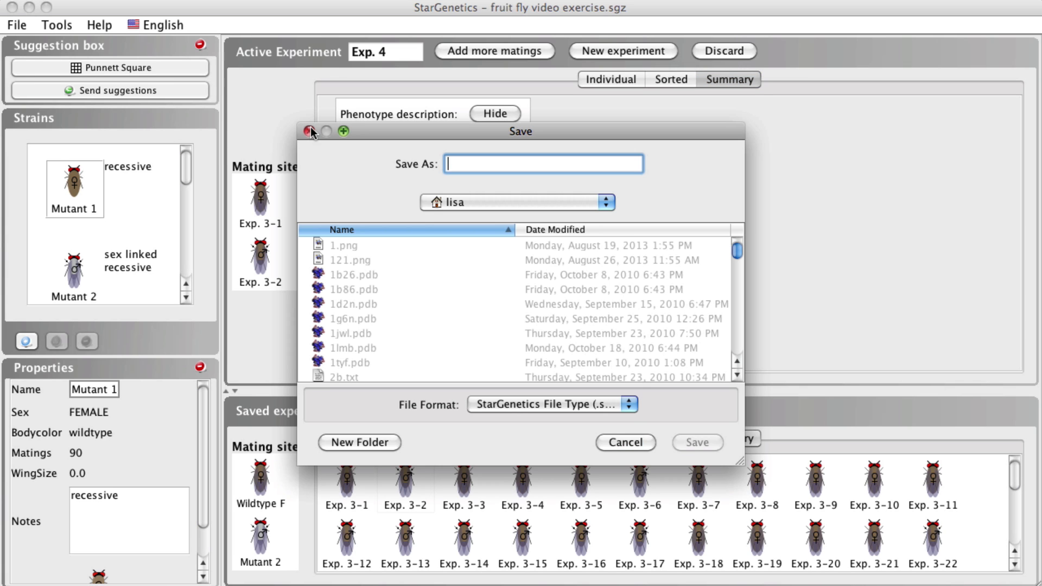
pyautogui.write('fruit_fly_experiments1')
pyautogui.click(698, 441)
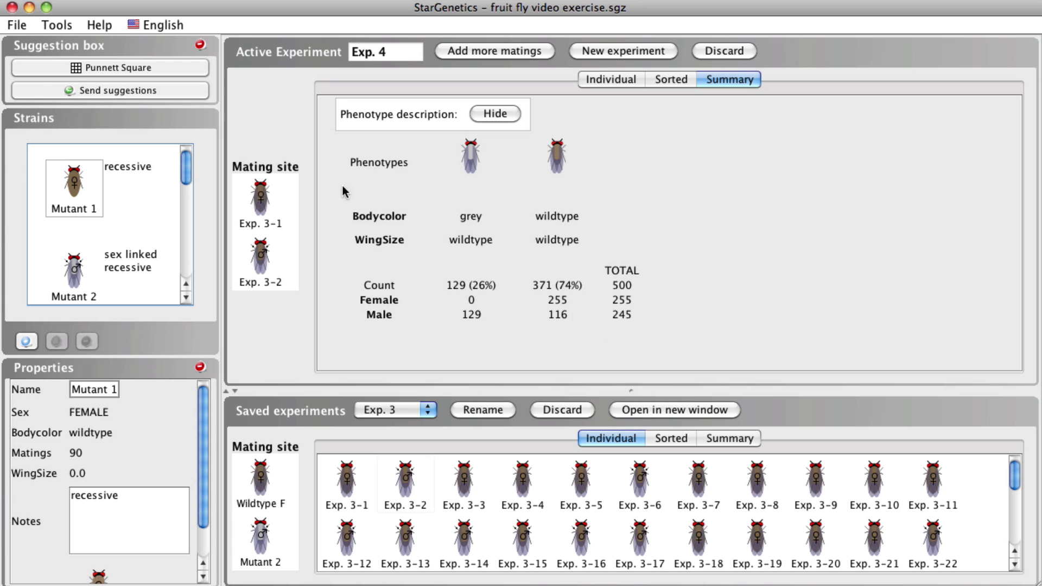
pyautogui.click(24, 27)
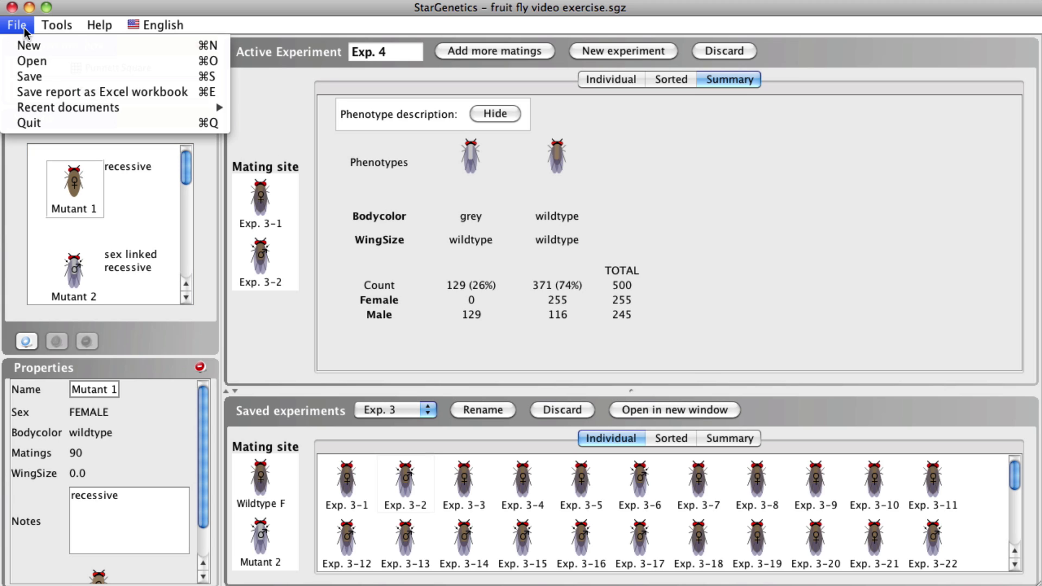
# Export the report as an Excel workbook named fruitfly_exercise_1.
pyautogui.click(39, 86)
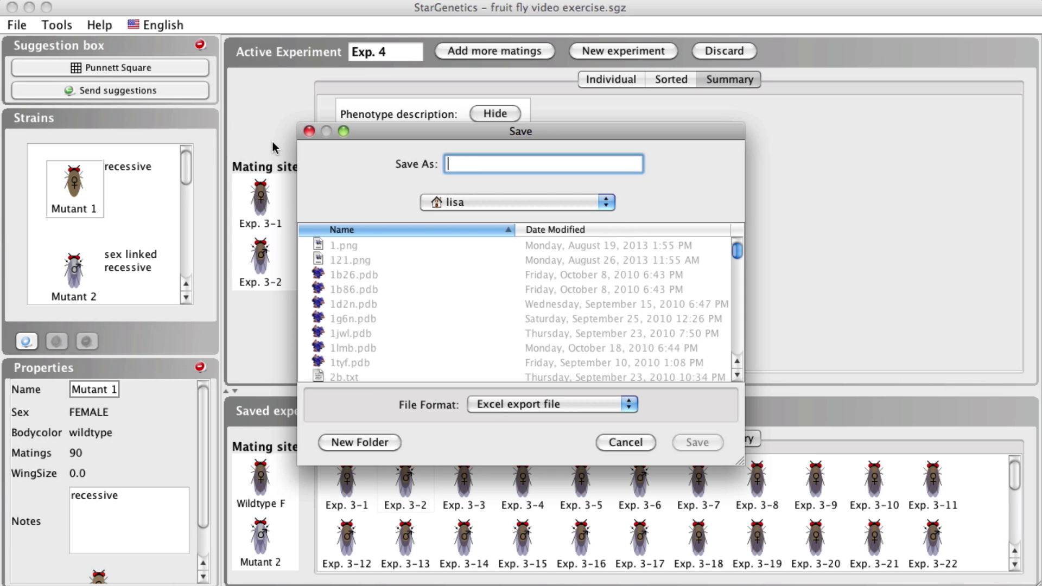
pyautogui.write('fruitfly_exercise_1')
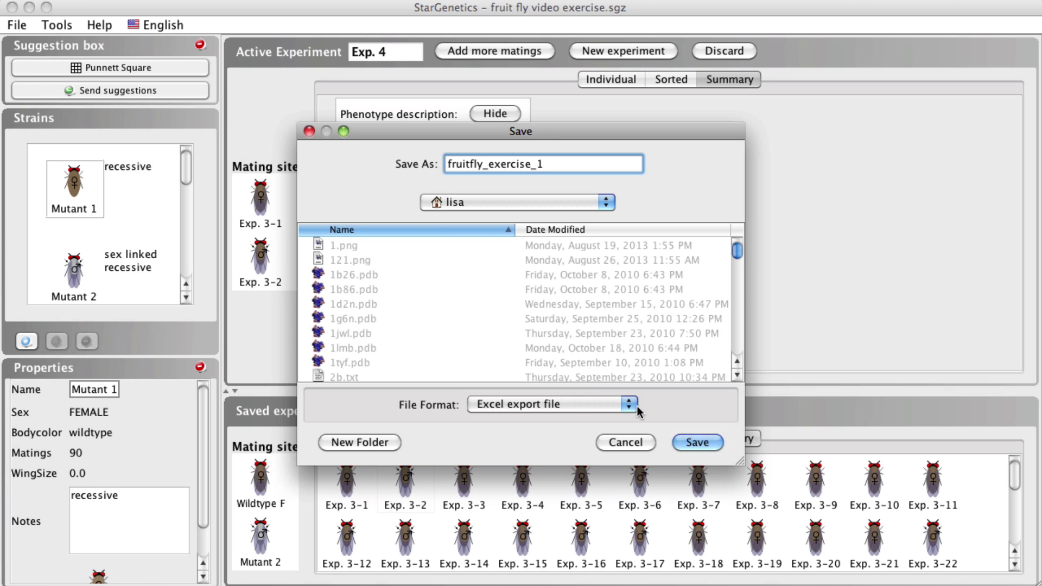